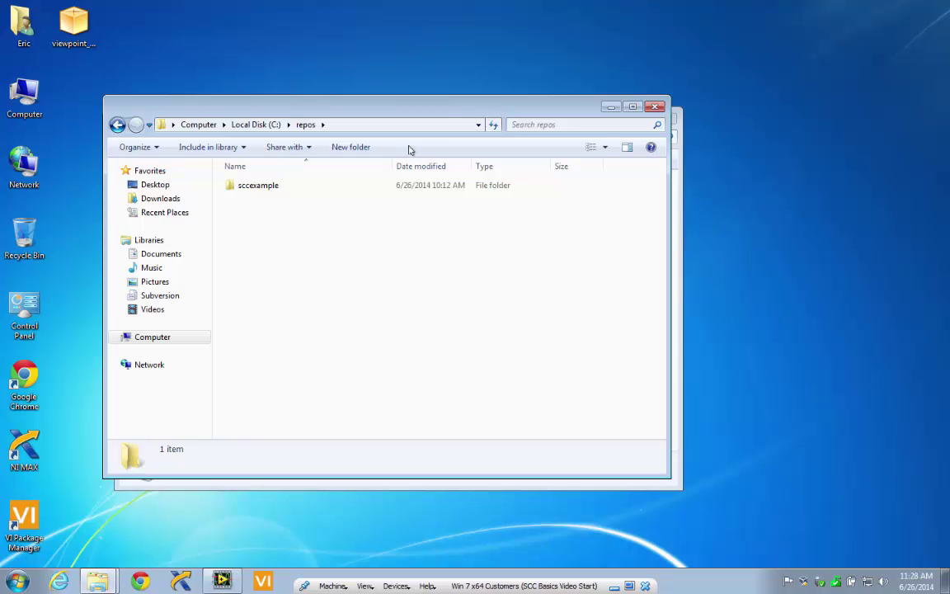
- Create a TortoiseSVN repository in the sccexample folder under C:\repos, including the default trunk/branches/tags folder structure
{"action": "left_click", "coordinate": [427, 125]}
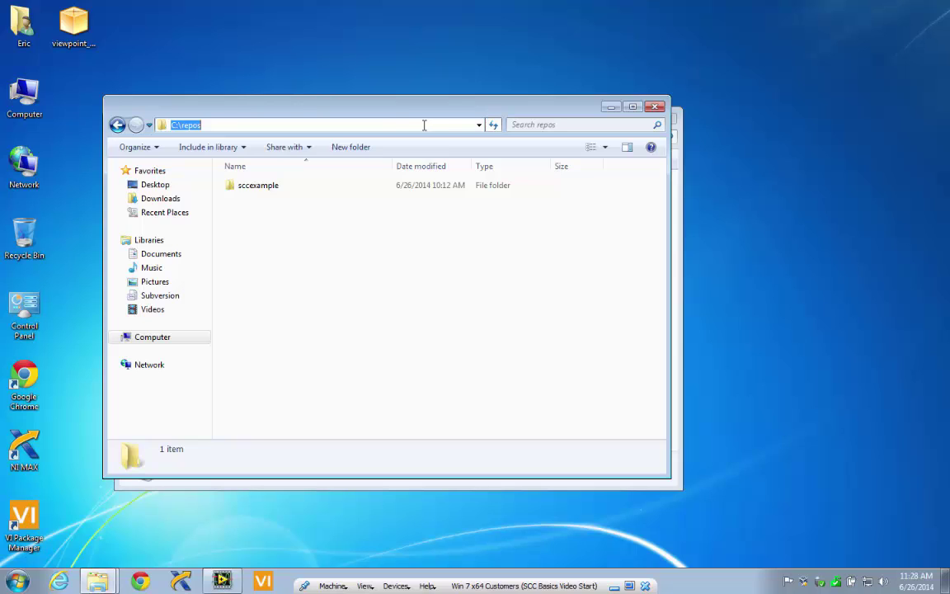
{"action": "left_click", "coordinate": [346, 219]}
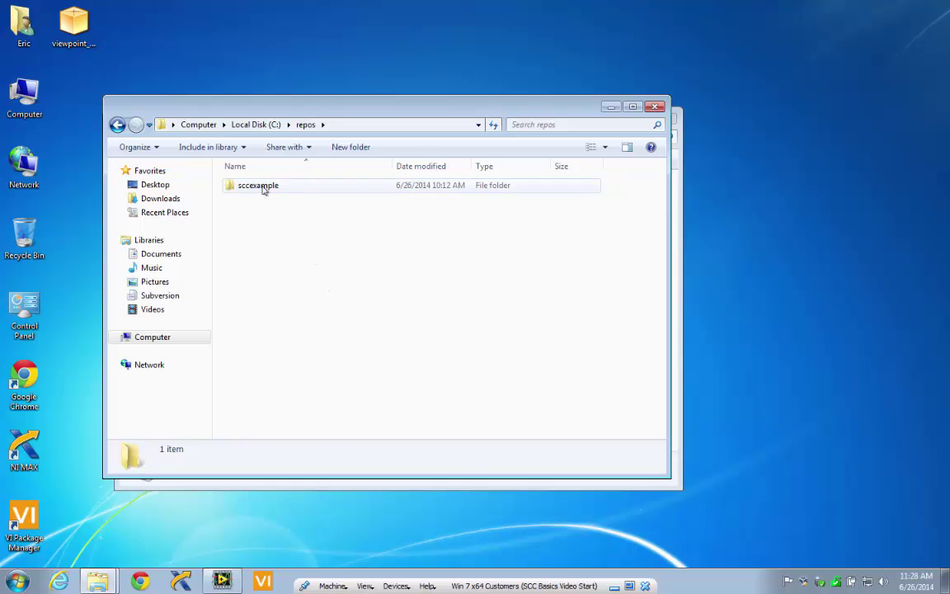
{"action": "right_click", "coordinate": [262, 189]}
{"action": "mouse_move", "coordinate": [327, 298]}
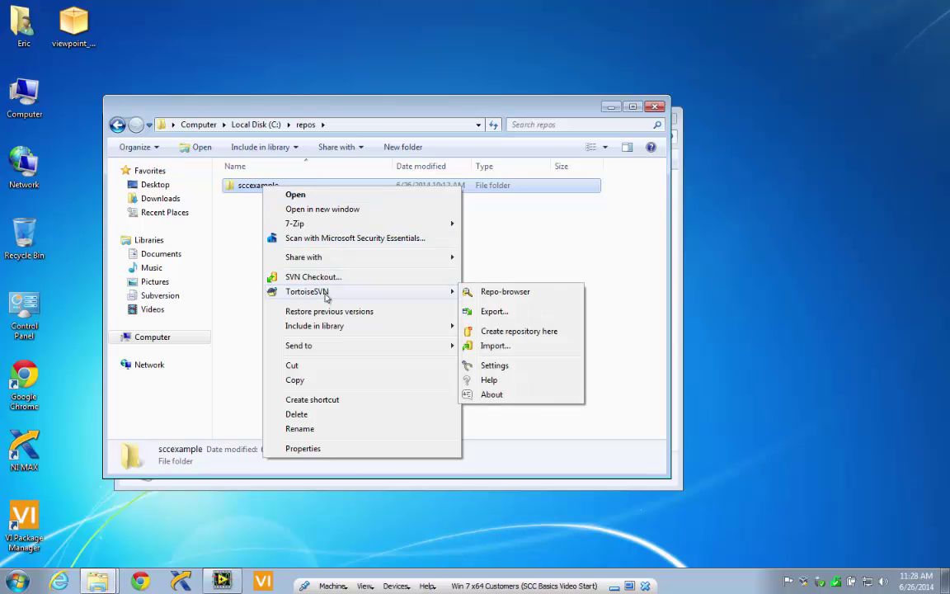
{"action": "left_click", "coordinate": [509, 333]}
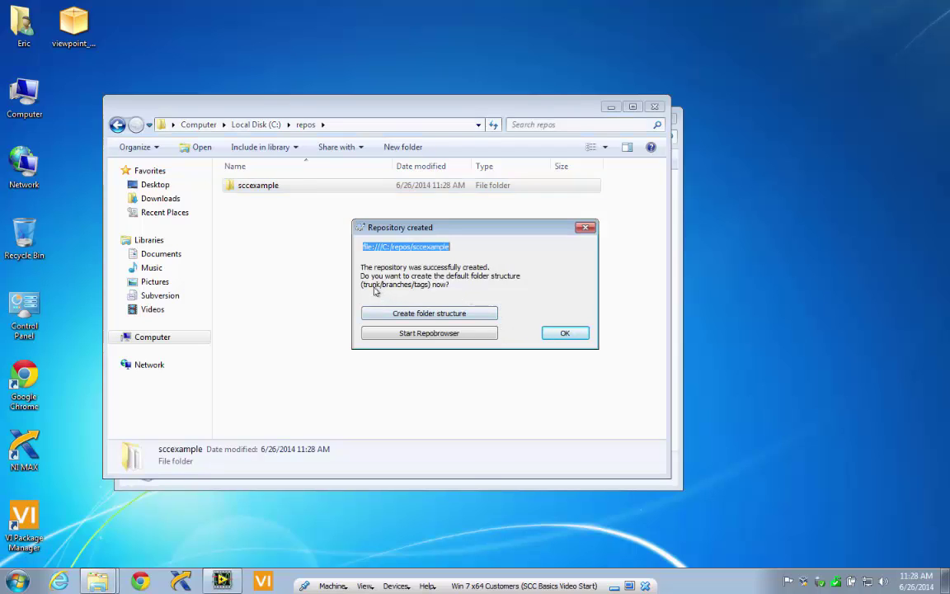
{"action": "left_click", "coordinate": [437, 313]}
{"action": "left_click", "coordinate": [555, 320]}
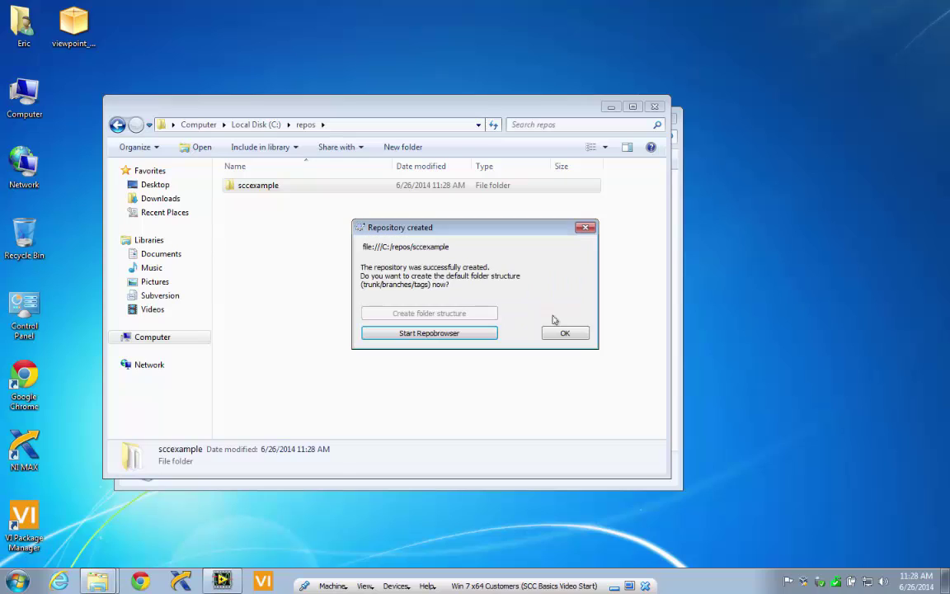
- Copy the trunk folder's URL, file:///C:/repos/sccexample/trunk, from the repository browser and close the repository creation dialog
{"action": "left_click", "coordinate": [442, 334]}
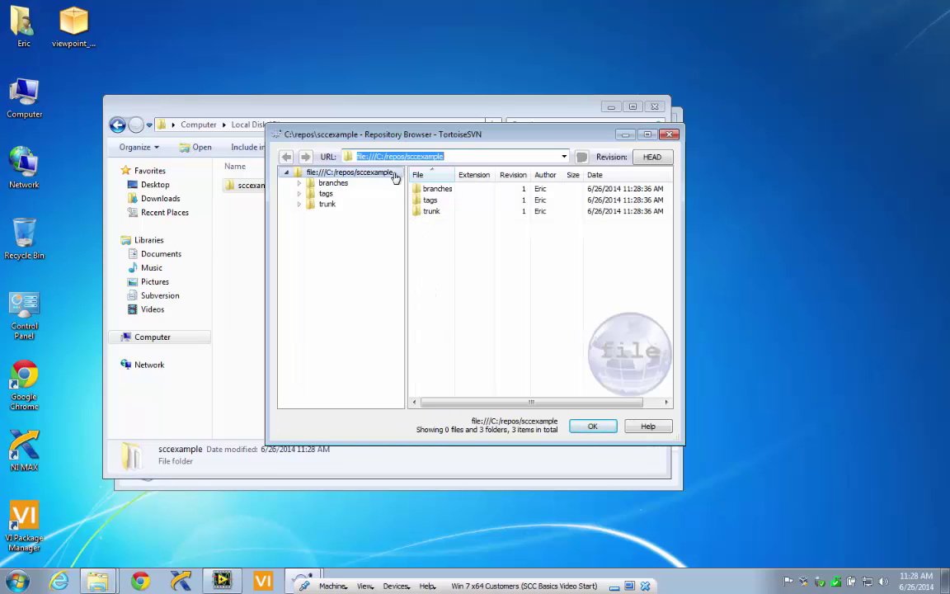
{"action": "left_click", "coordinate": [433, 212]}
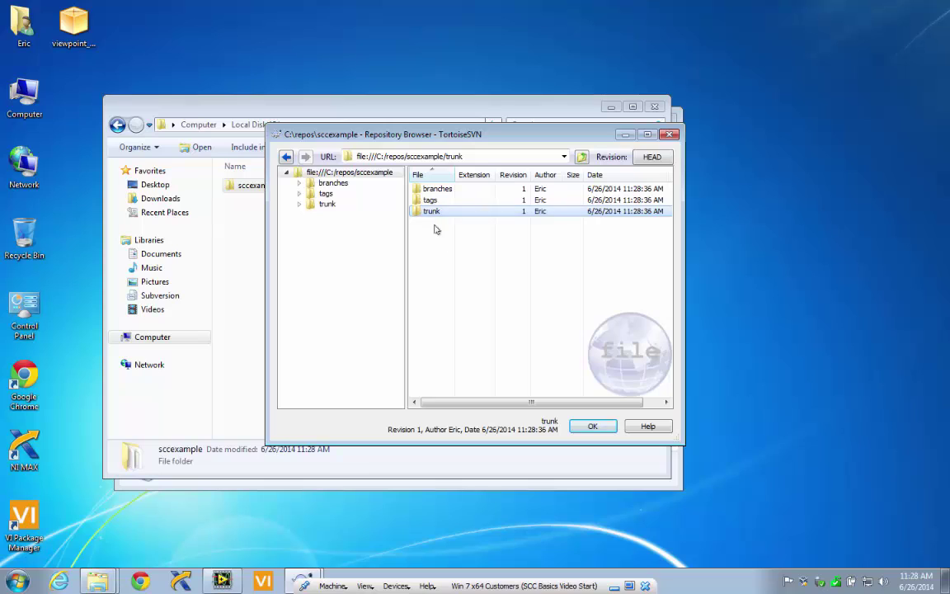
{"action": "double_click", "coordinate": [487, 157]}
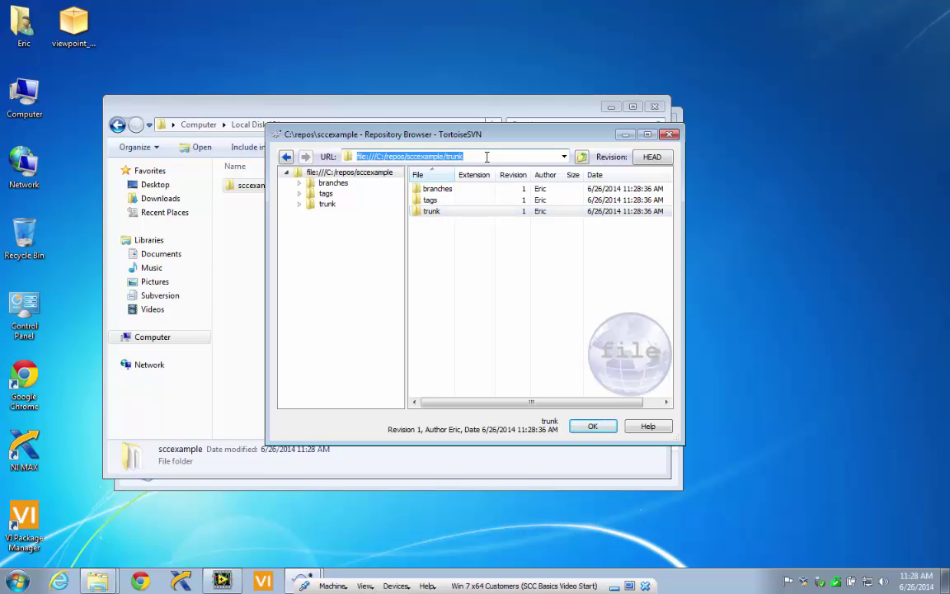
{"action": "left_click", "coordinate": [596, 425]}
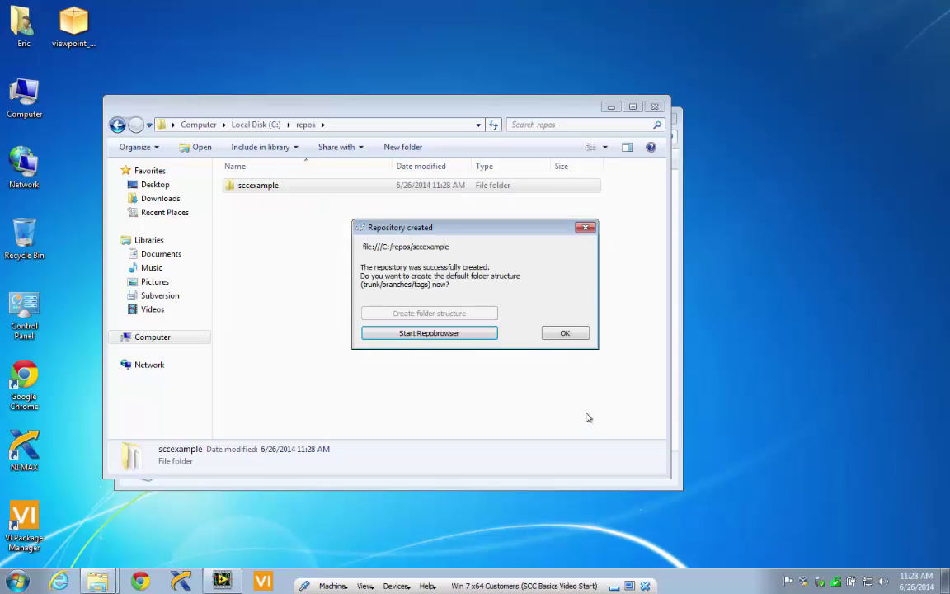
{"action": "left_click", "coordinate": [561, 335]}
{"action": "left_click", "coordinate": [333, 244]}
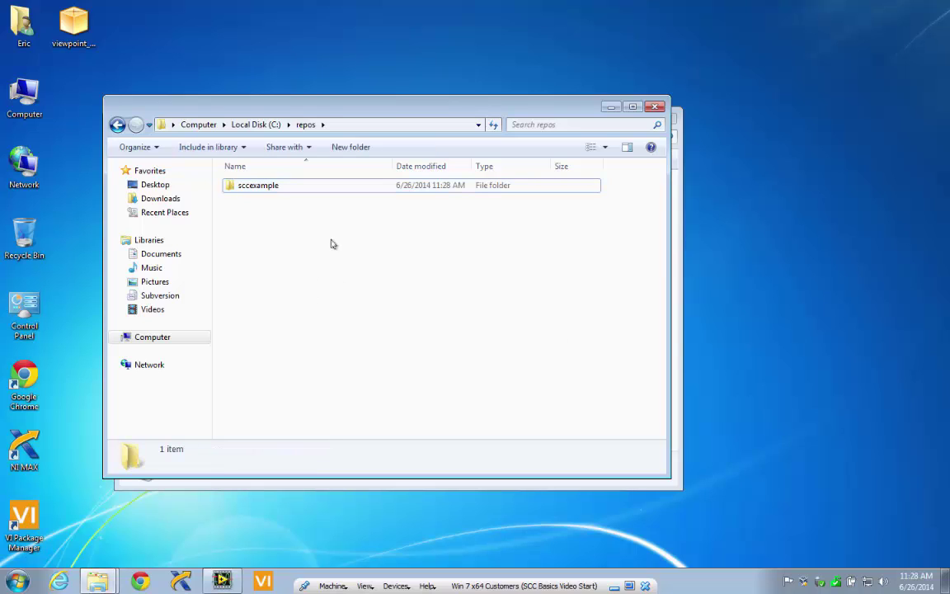
- Inspect the contents of the sccexample repository folder and of the SCC Example project folder in Documents
{"action": "double_click", "coordinate": [271, 185]}
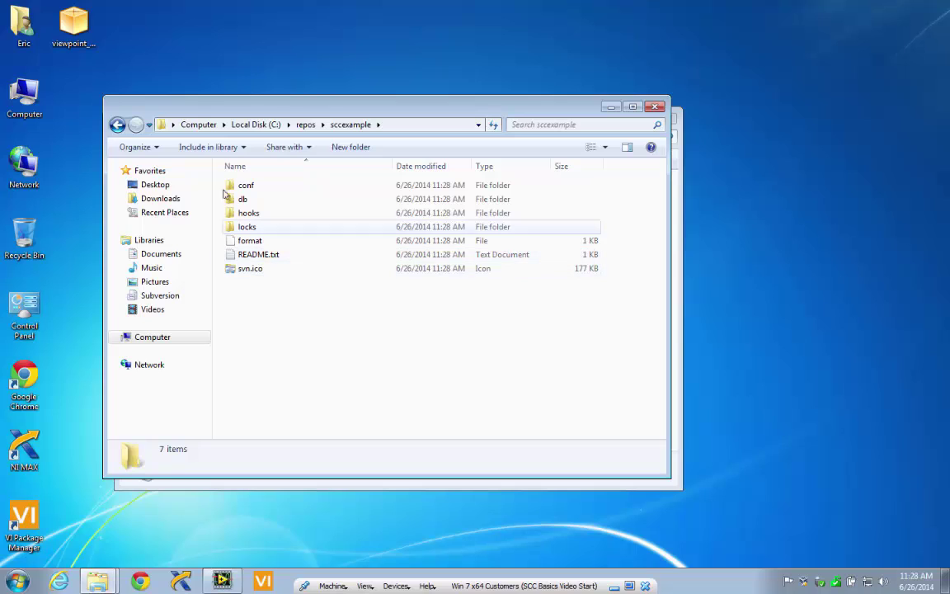
{"action": "left_click", "coordinate": [117, 124]}
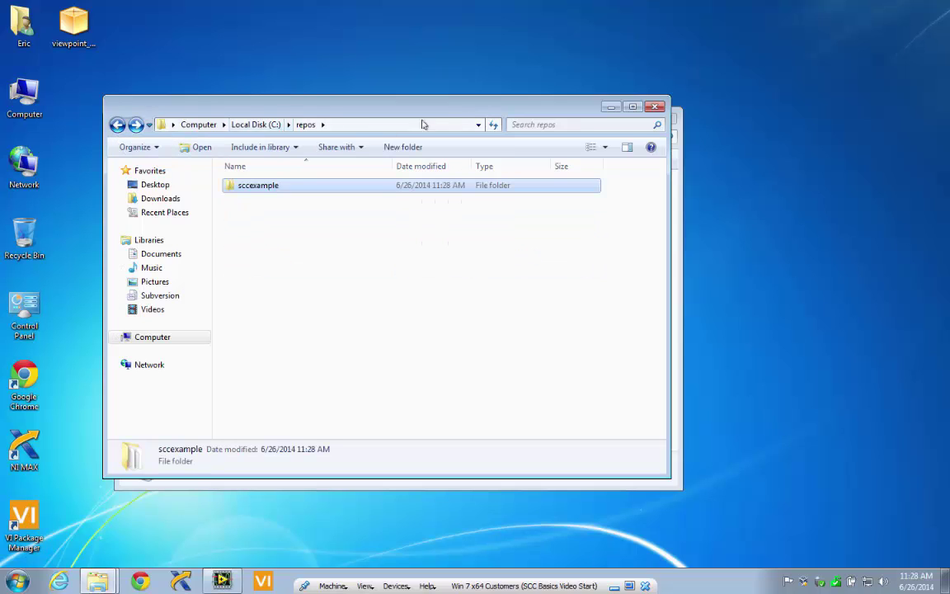
{"action": "left_click", "coordinate": [613, 106]}
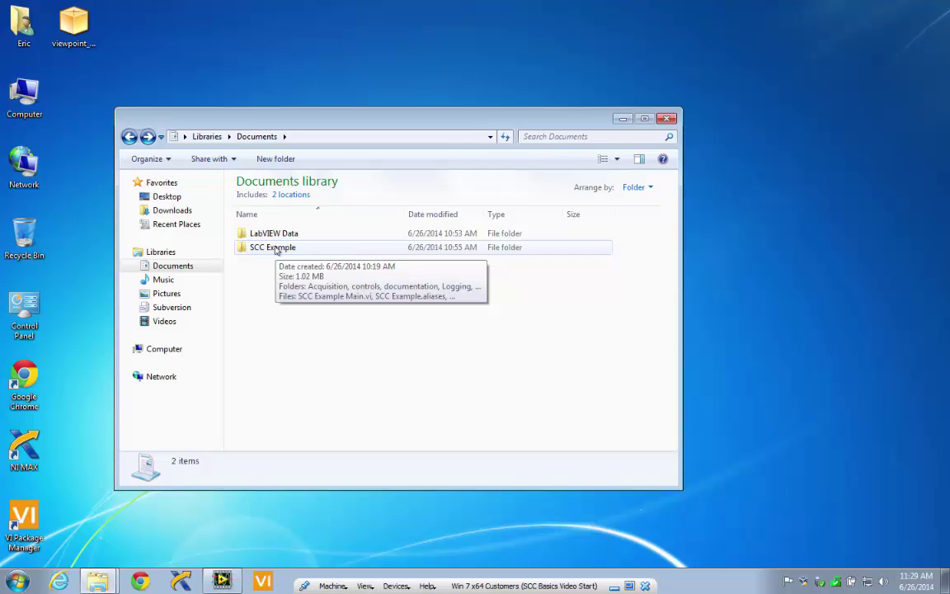
{"action": "double_click", "coordinate": [276, 248]}
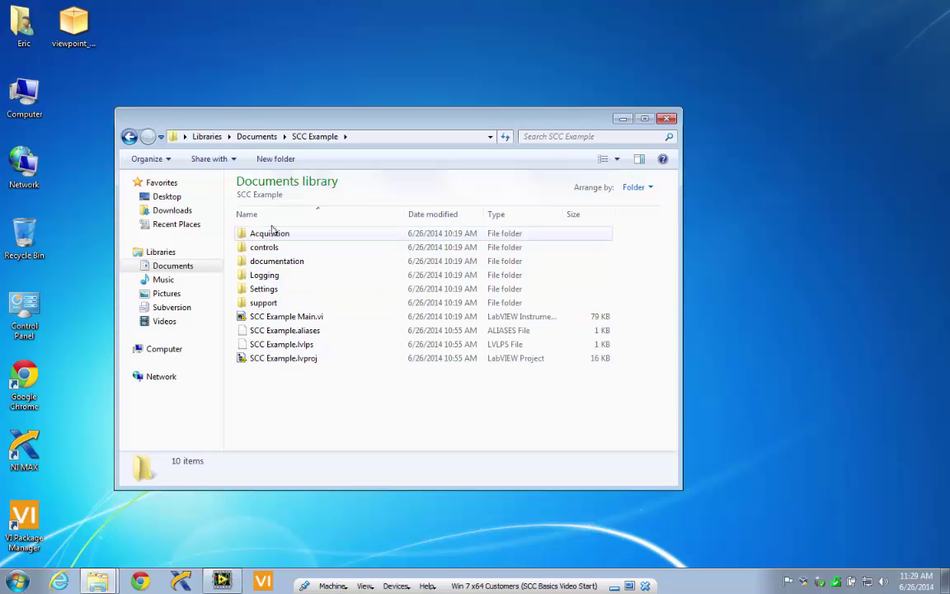
{"action": "left_click", "coordinate": [129, 137]}
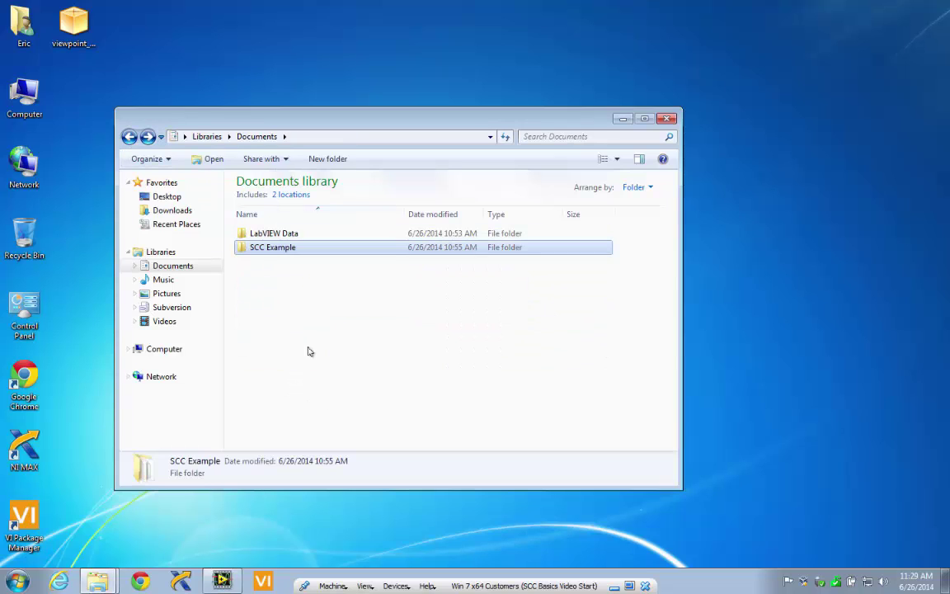
- Check out file:///C:/repos/sccexample/trunk directly into the existing, non-empty SCC Example folder in Documents, without the sccexample subfolder
{"action": "right_click", "coordinate": [269, 251]}
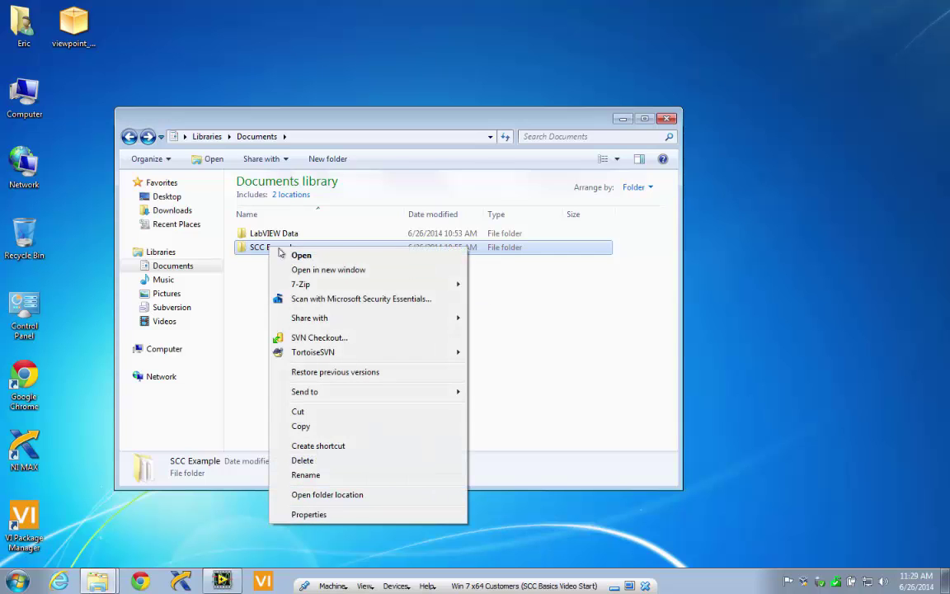
{"action": "left_click", "coordinate": [334, 338]}
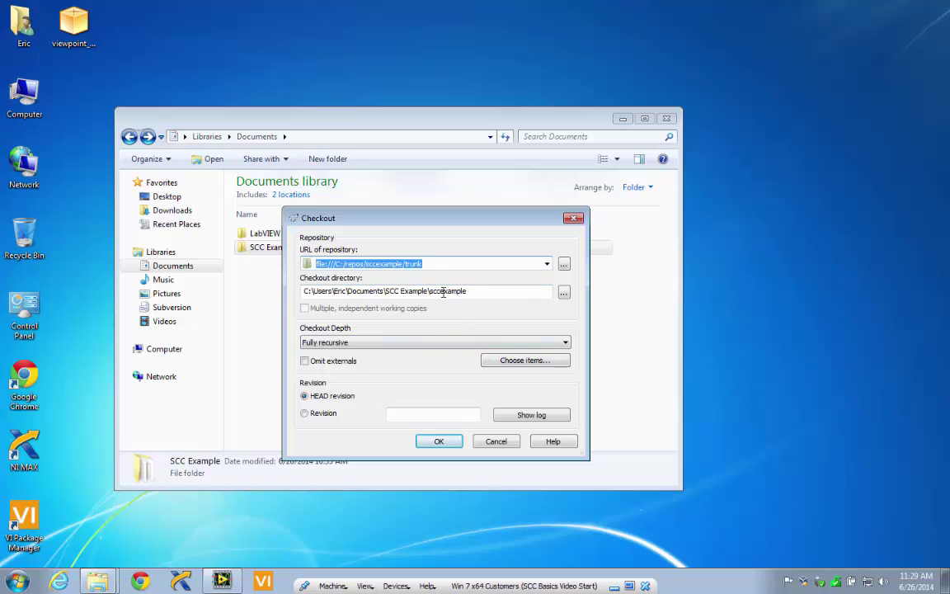
{"action": "left_click_drag", "start_coordinate": [430, 292], "coordinate": [483, 291]}
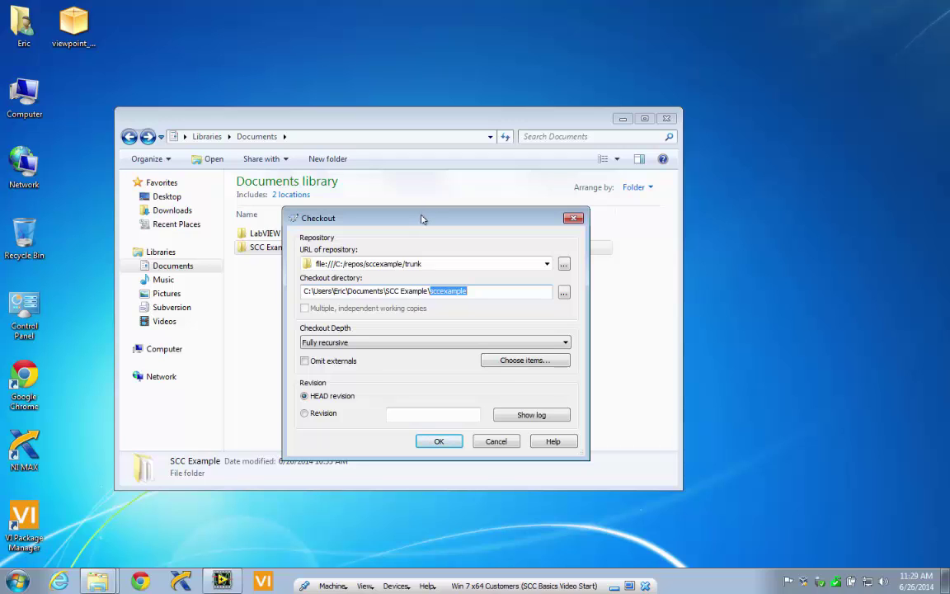
{"action": "key", "text": "BackSpace"}
{"action": "left_click", "coordinate": [439, 446]}
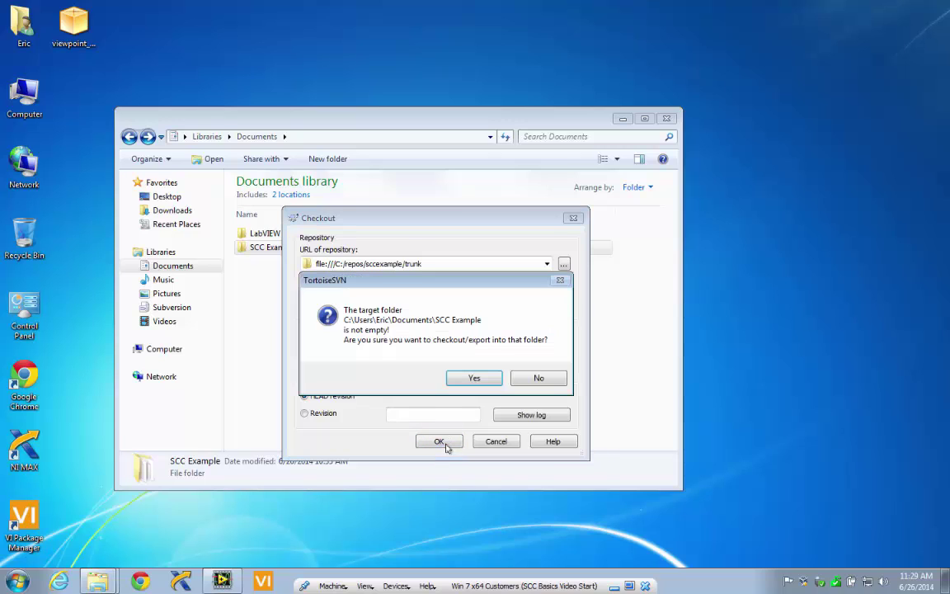
{"action": "left_click", "coordinate": [476, 378]}
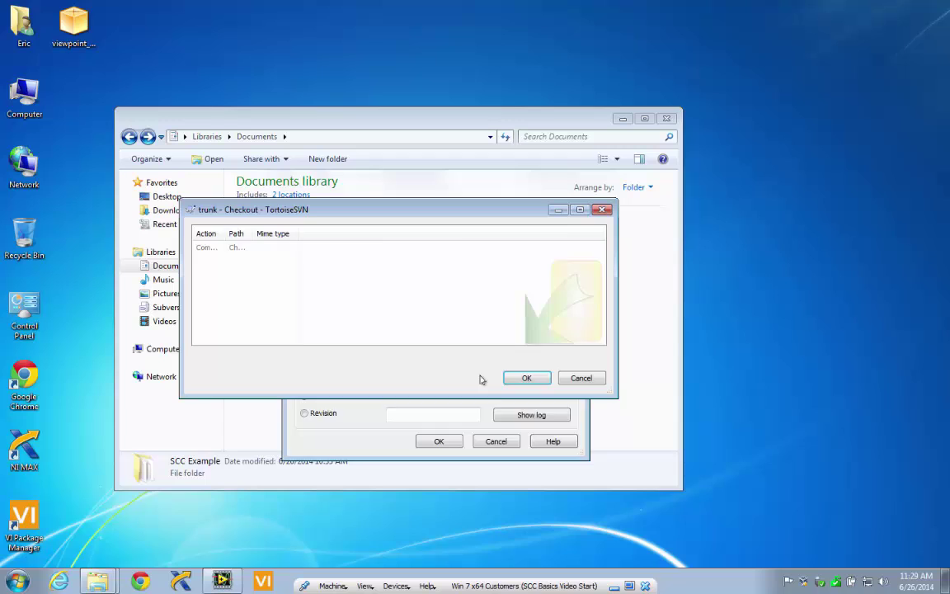
{"action": "left_click", "coordinate": [529, 377]}
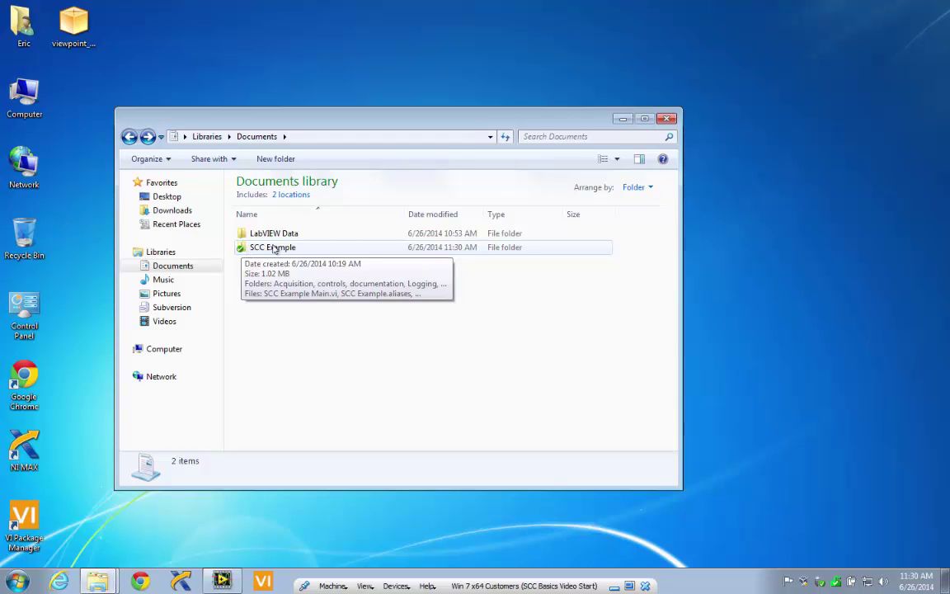
- Add SCC Example.aliases and SCC Example.lvlps to the SVN ignore list by extension, recursively
{"action": "double_click", "coordinate": [275, 248]}
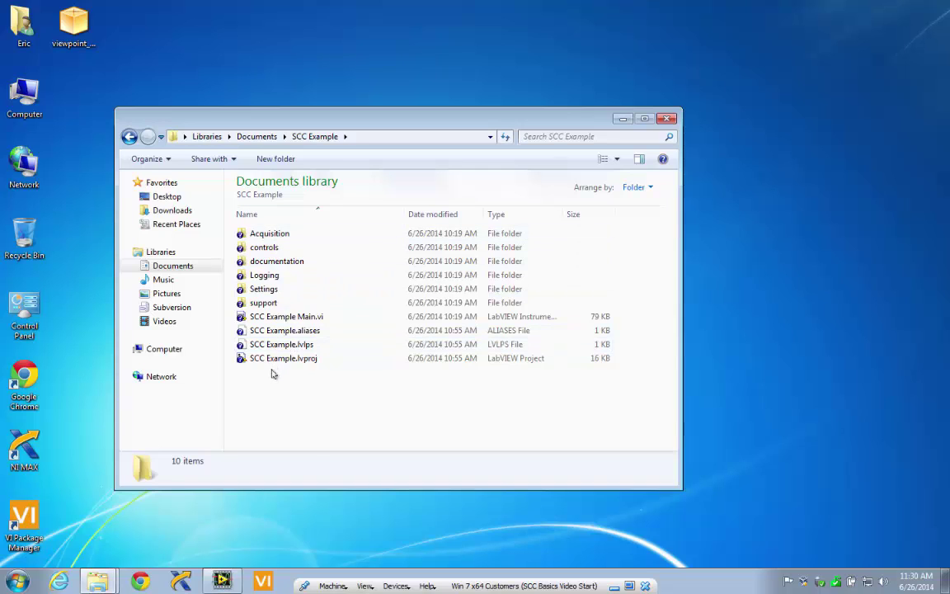
{"action": "left_click", "coordinate": [300, 332]}
{"action": "left_click", "coordinate": [298, 345], "text": "ctrl"}
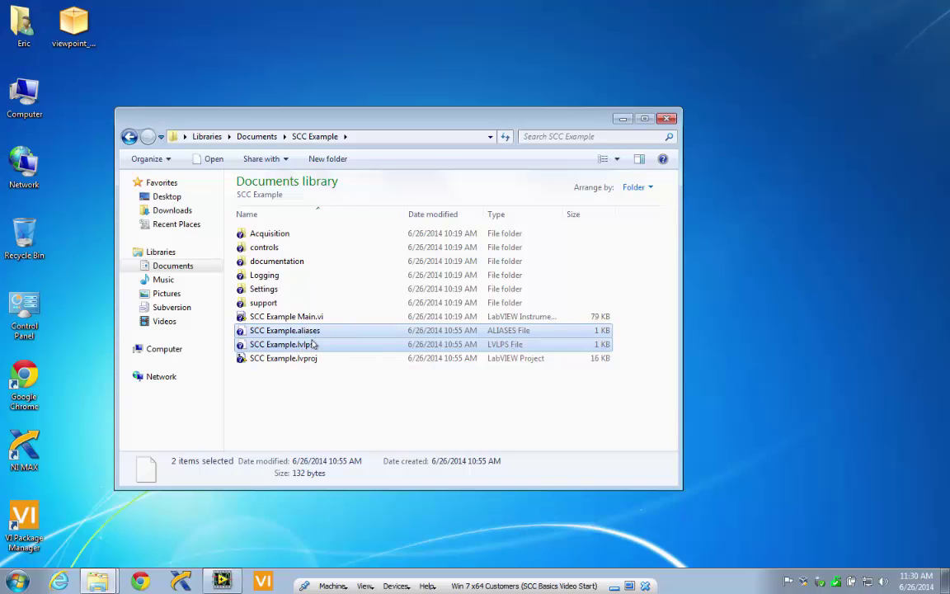
{"action": "right_click", "coordinate": [312, 348]}
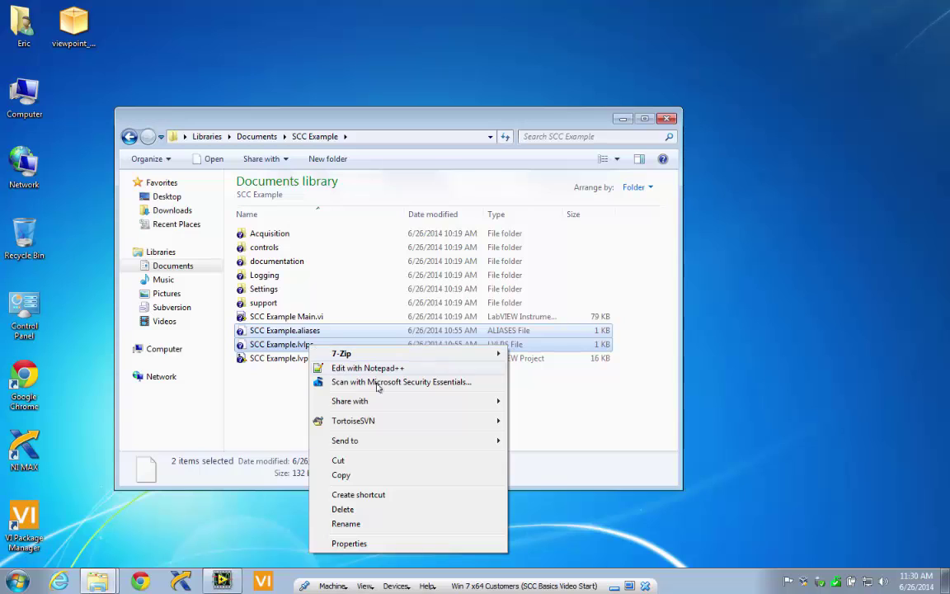
{"action": "mouse_move", "coordinate": [371, 425]}
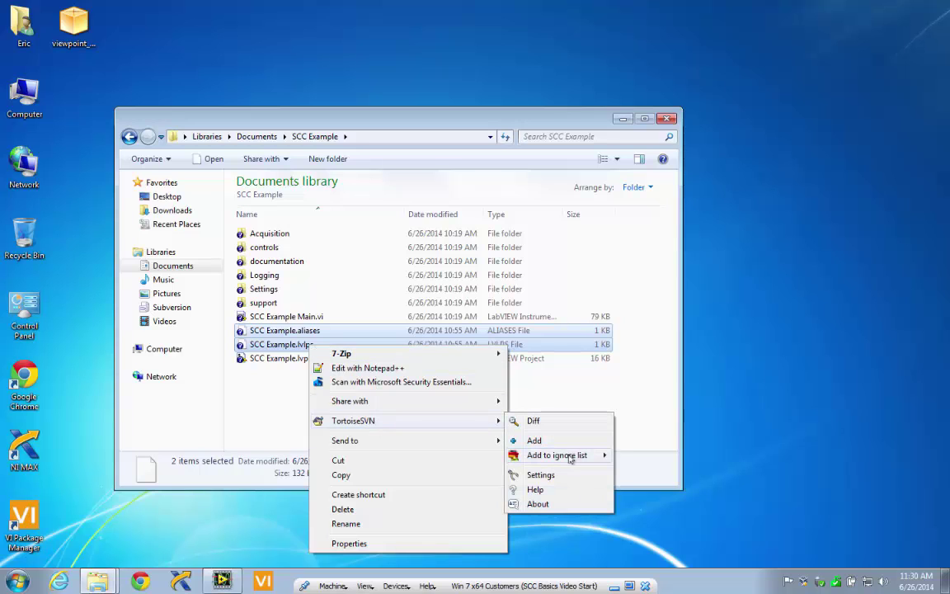
{"action": "mouse_move", "coordinate": [569, 458]}
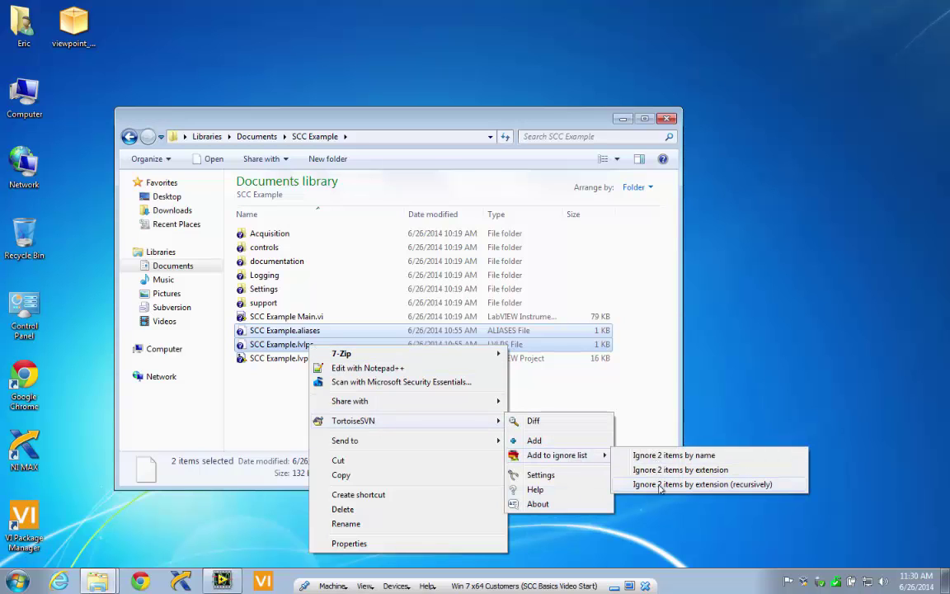
{"action": "left_click", "coordinate": [741, 485]}
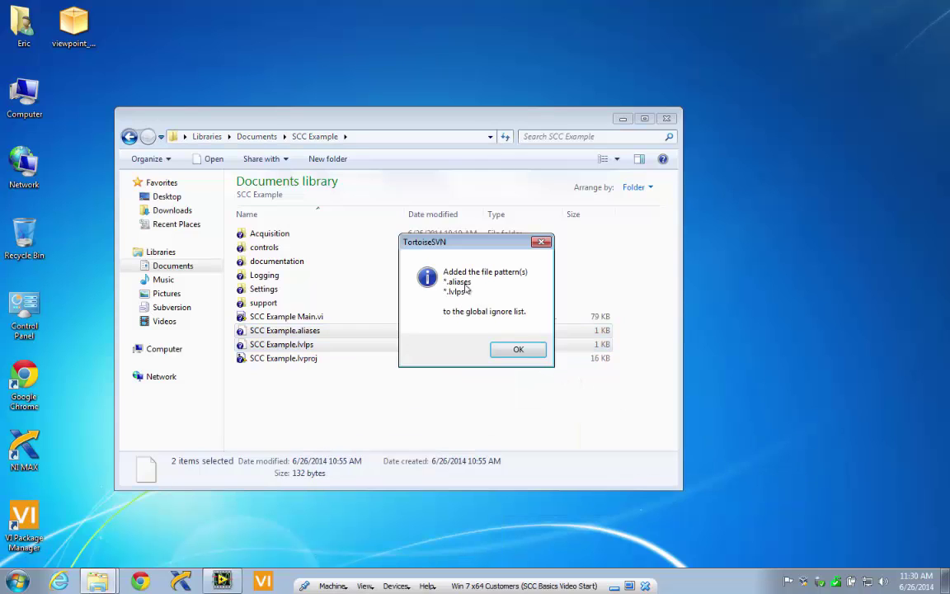
{"action": "left_click", "coordinate": [518, 351]}
{"action": "left_click", "coordinate": [284, 418]}
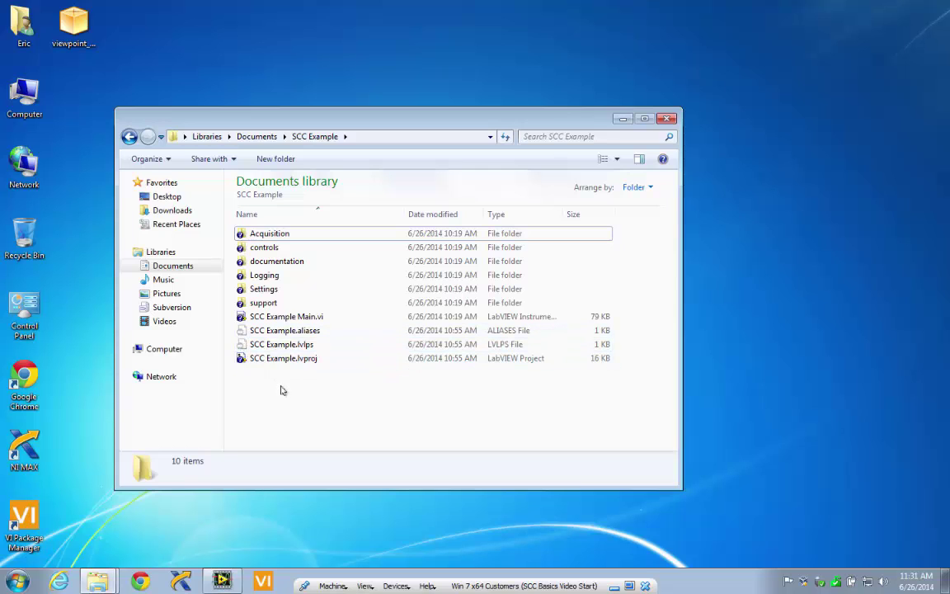
- Switch to the SCC Example.lvproj project in LabVIEW and examine its libraries and folders in the Project Explorer
{"action": "left_click", "coordinate": [623, 120]}
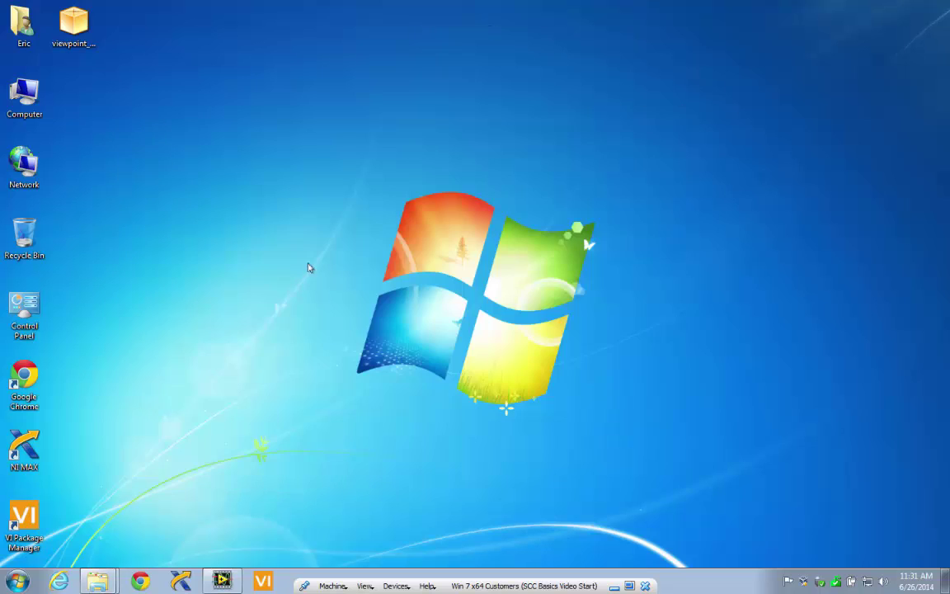
{"action": "left_click", "coordinate": [222, 583]}
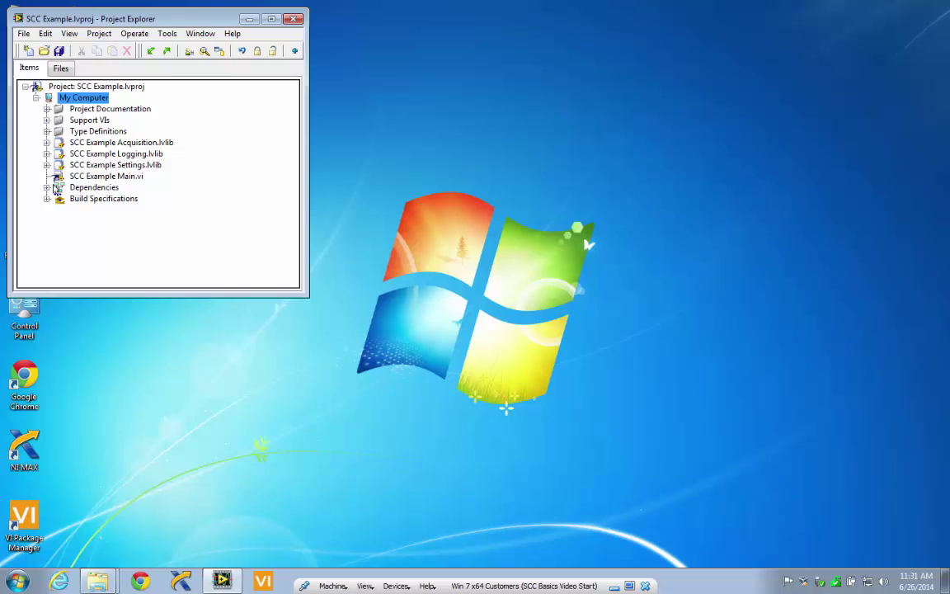
{"action": "left_click", "coordinate": [74, 143]}
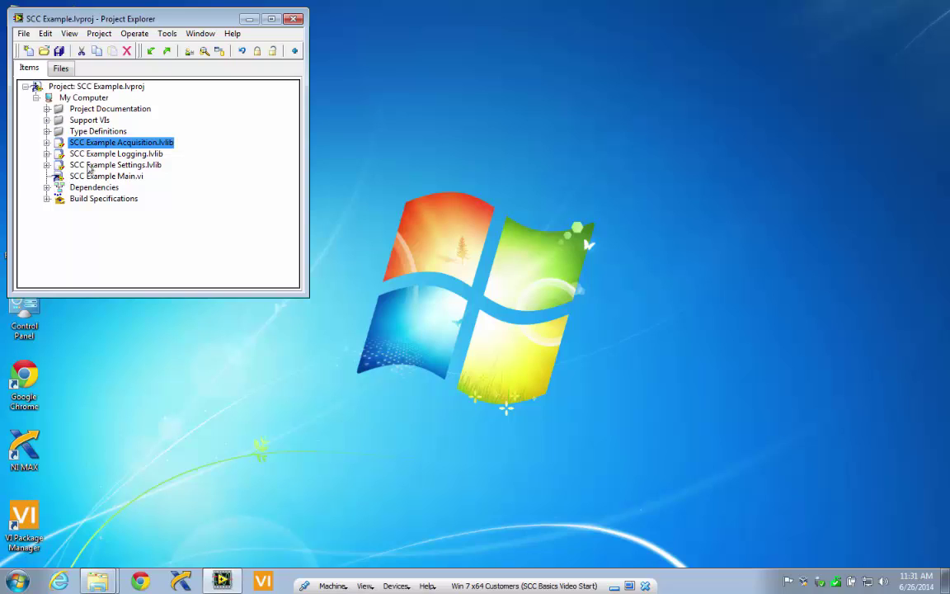
{"action": "left_click", "coordinate": [87, 165]}
{"action": "left_click", "coordinate": [87, 142]}
{"action": "key", "text": "Up"}
{"action": "key", "text": "Up"}
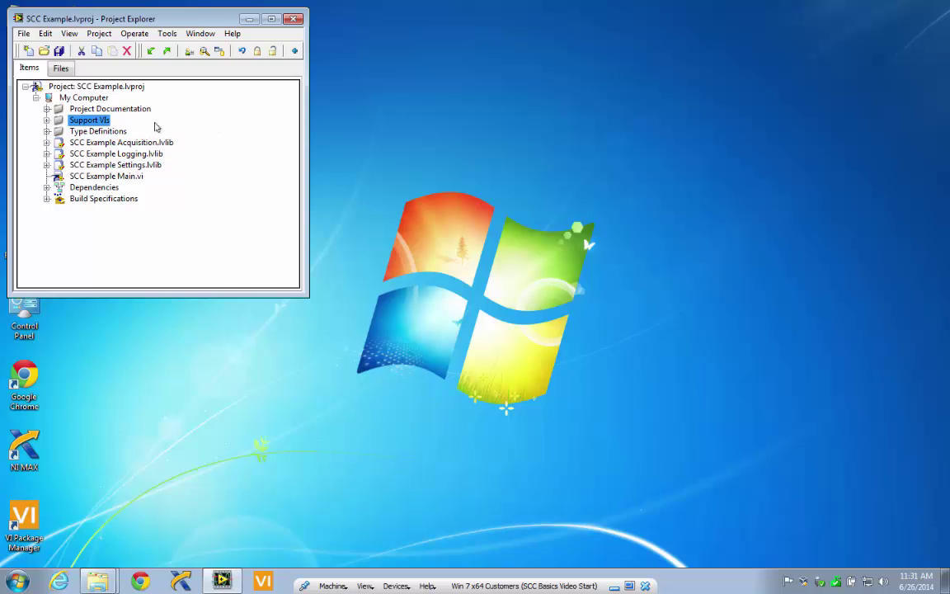
- Add the SCC Example.lvproj project file to SVN from the LabVIEW Project Explorer
{"action": "left_click", "coordinate": [82, 89]}
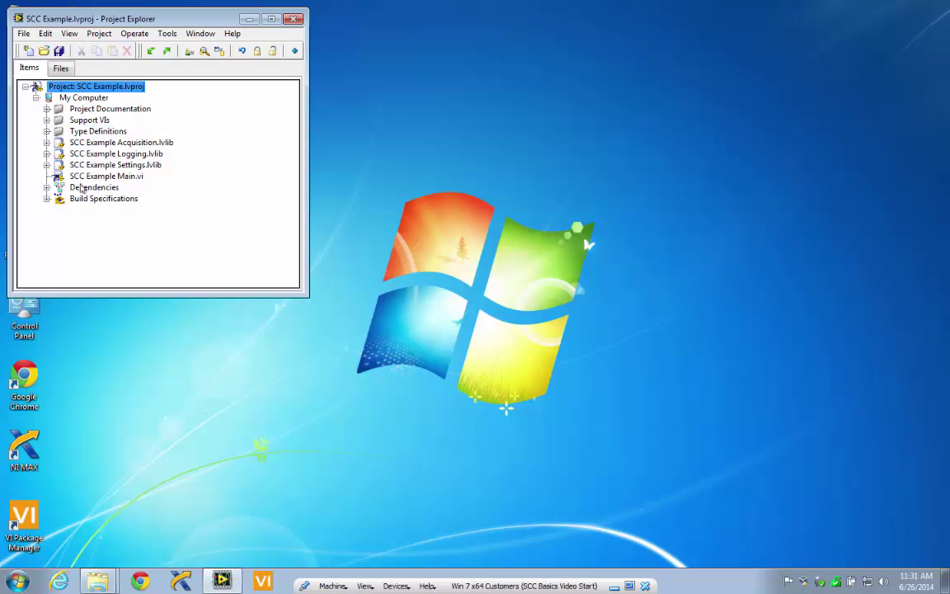
{"action": "right_click", "coordinate": [91, 86]}
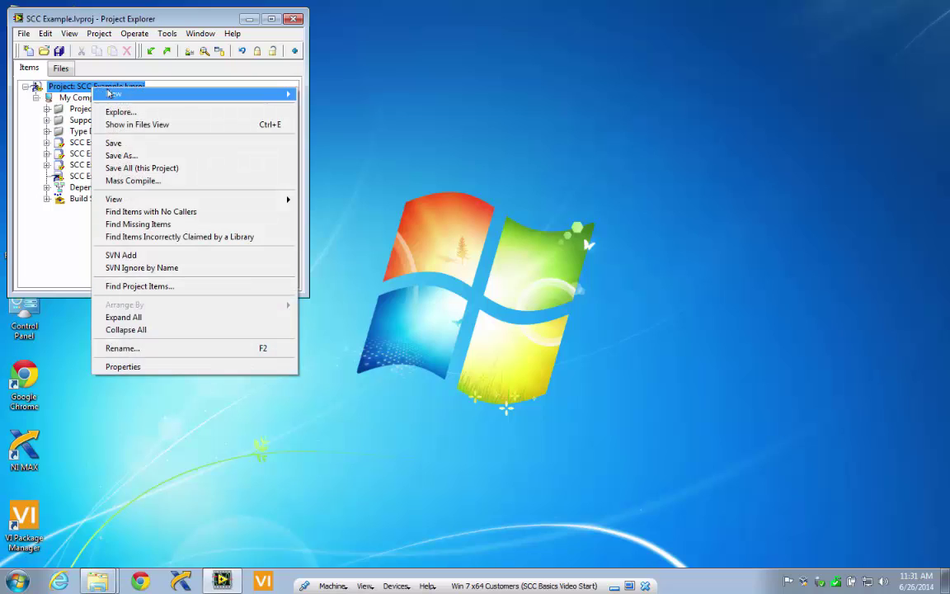
{"action": "left_click", "coordinate": [144, 259]}
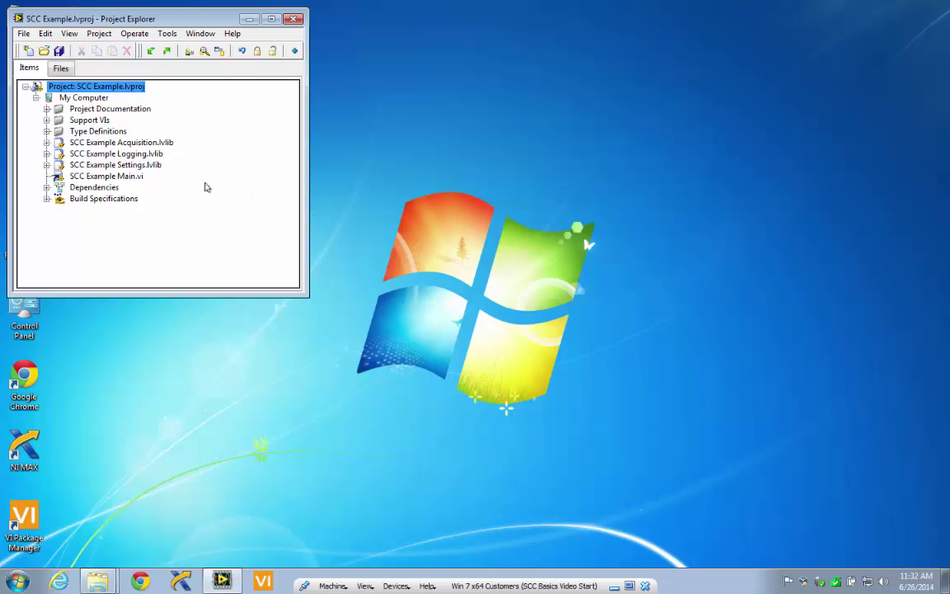
- Open SCC Example Main.vi, add it to SVN from its own front panel window, and close it
{"action": "double_click", "coordinate": [121, 178]}
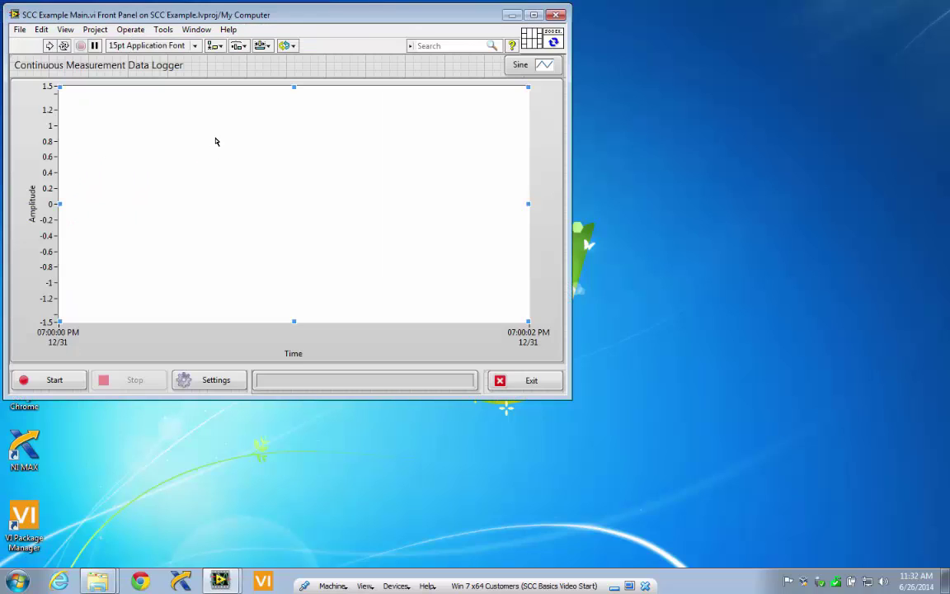
{"action": "left_click", "coordinate": [20, 30]}
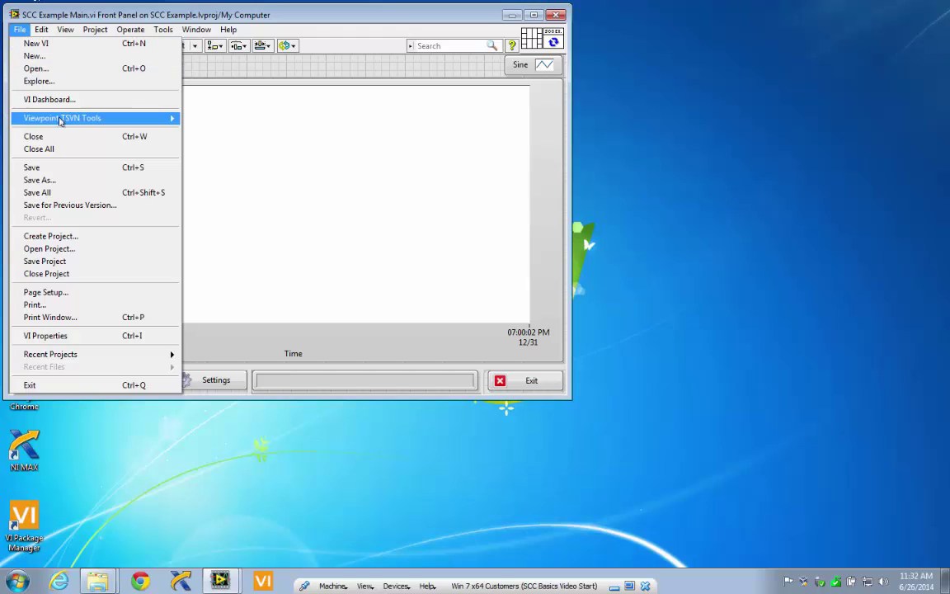
{"action": "mouse_move", "coordinate": [62, 120]}
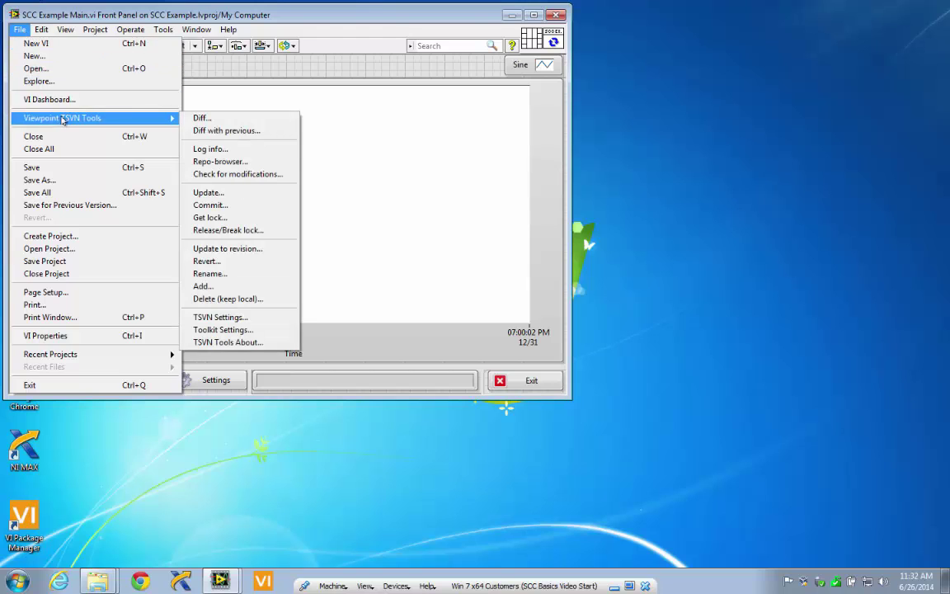
{"action": "mouse_move", "coordinate": [163, 29]}
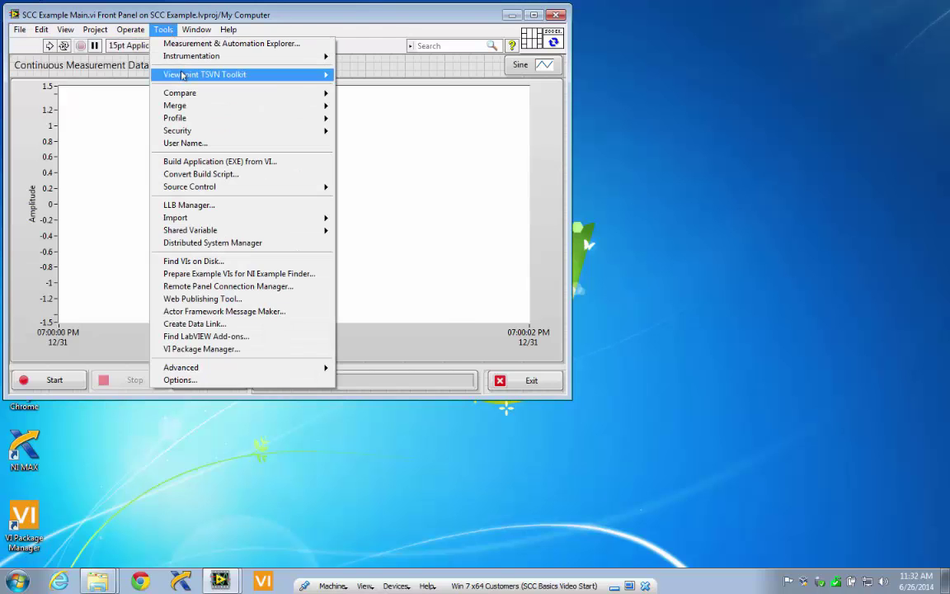
{"action": "mouse_move", "coordinate": [182, 75]}
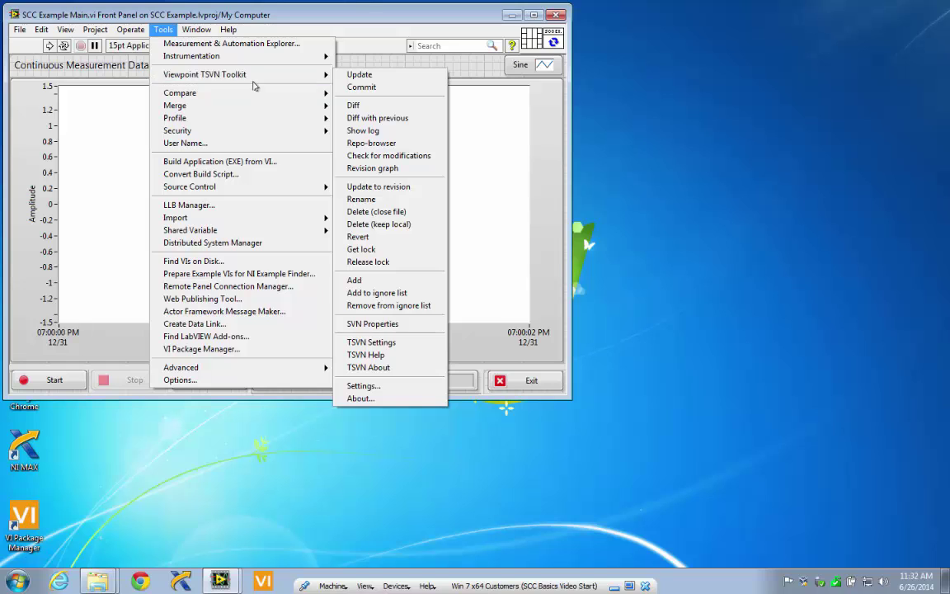
{"action": "left_click", "coordinate": [357, 281]}
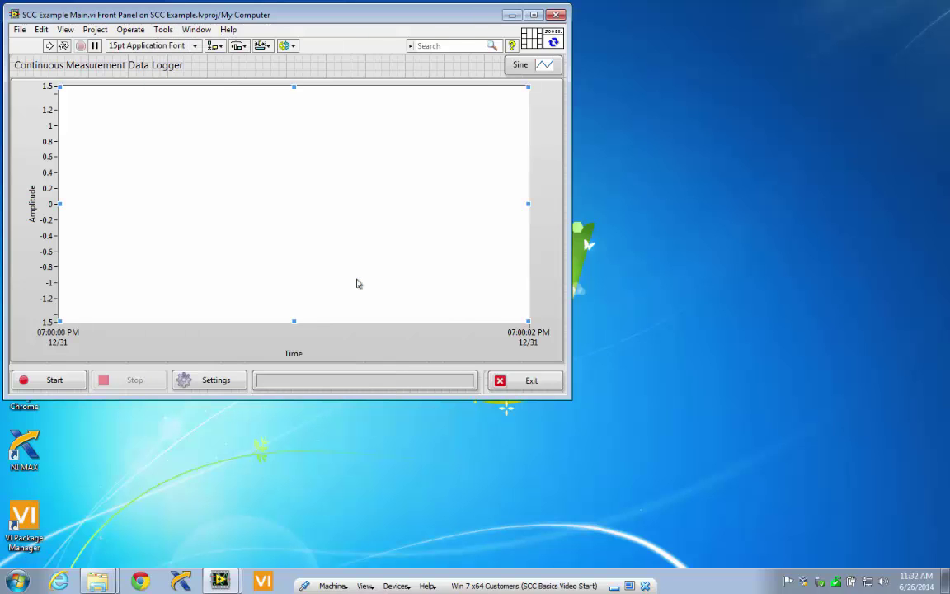
{"action": "left_click_drag", "start_coordinate": [291, 14], "coordinate": [410, 28]}
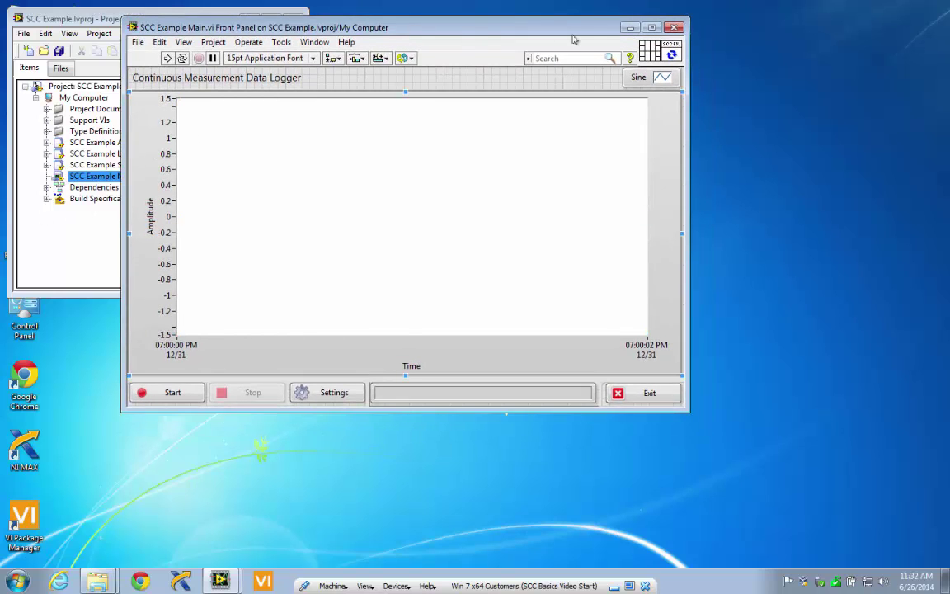
{"action": "left_click", "coordinate": [676, 29]}
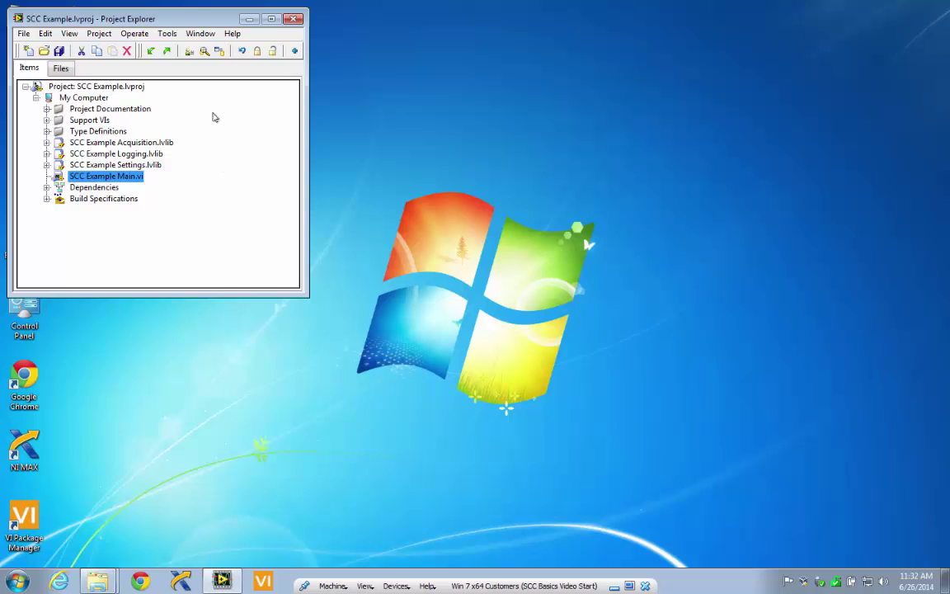
{"action": "double_click", "coordinate": [111, 165]}
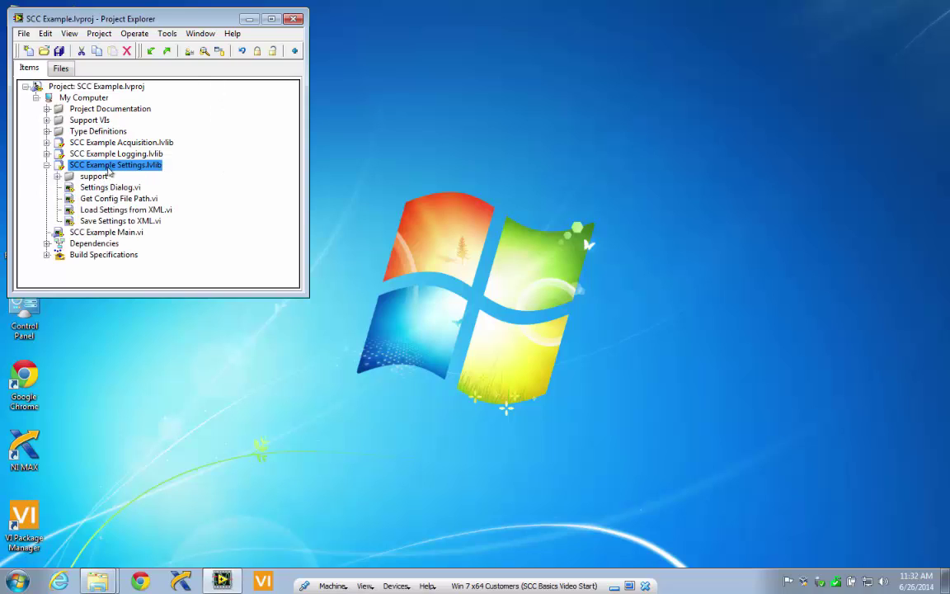
{"action": "double_click", "coordinate": [111, 166]}
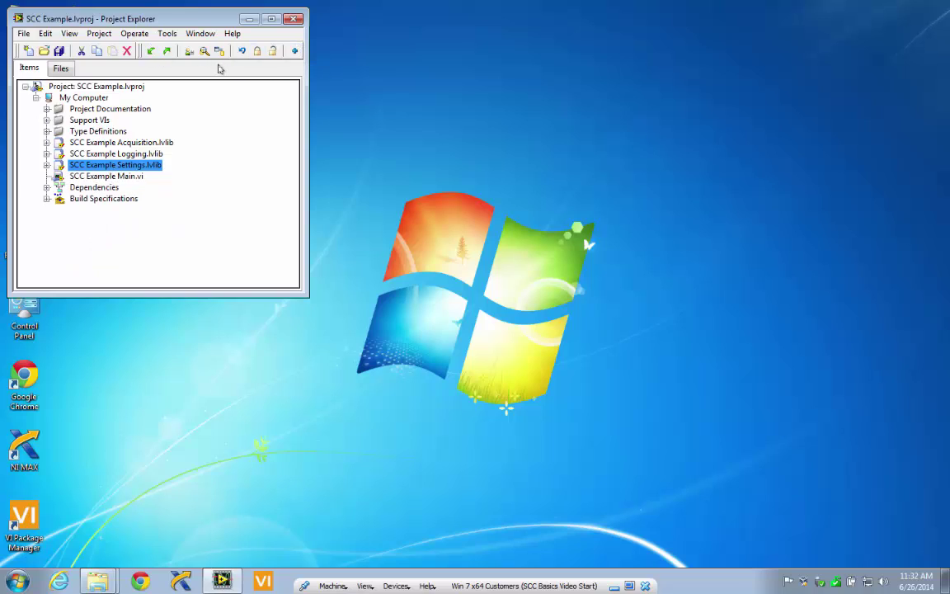
{"action": "right_click", "coordinate": [288, 50]}
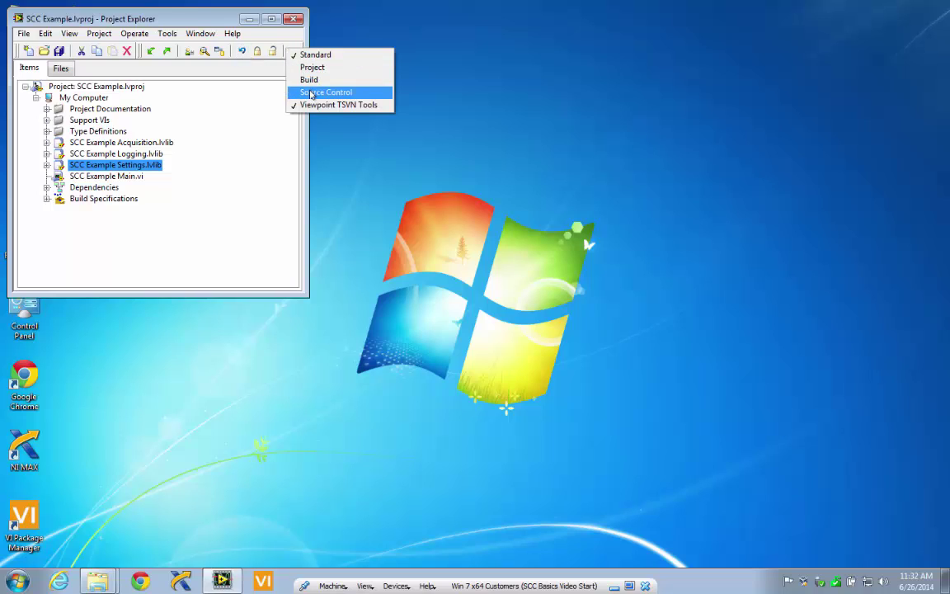
{"action": "left_click", "coordinate": [239, 59]}
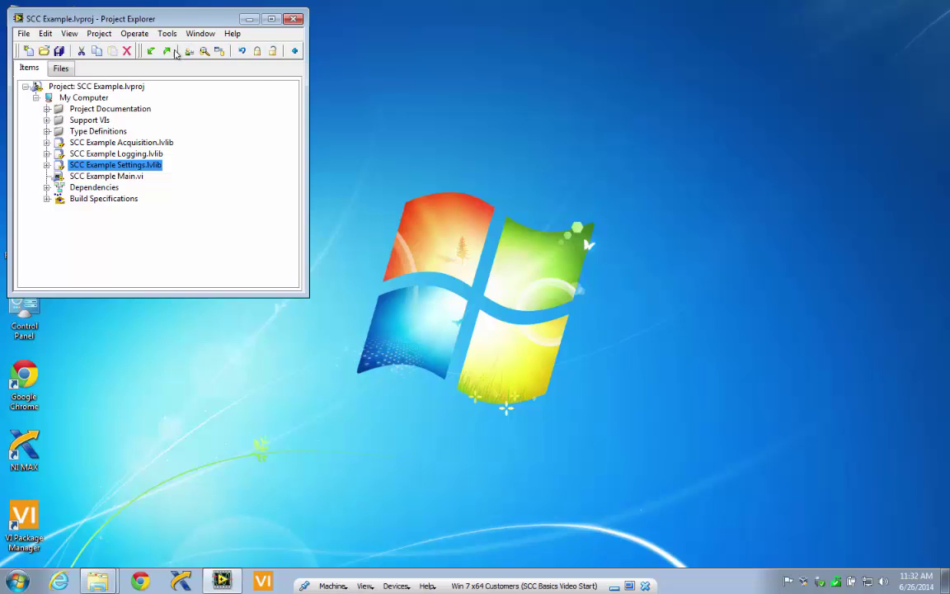
- Add all remaining unversioned files in the SCC Example project folder to SVN with auto-properties enabled
{"action": "left_click", "coordinate": [296, 51]}
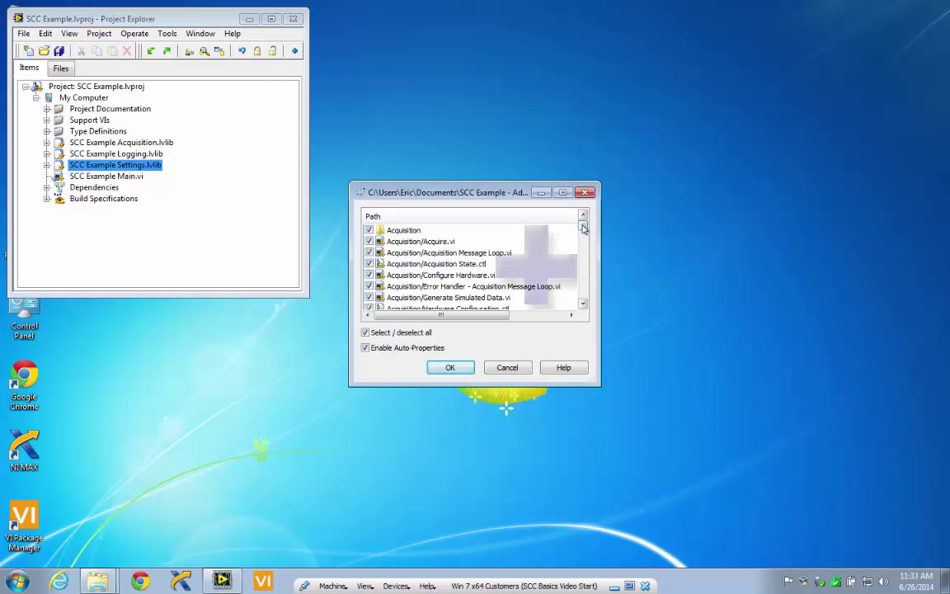
{"action": "left_click_drag", "start_coordinate": [583, 227], "coordinate": [586, 304]}
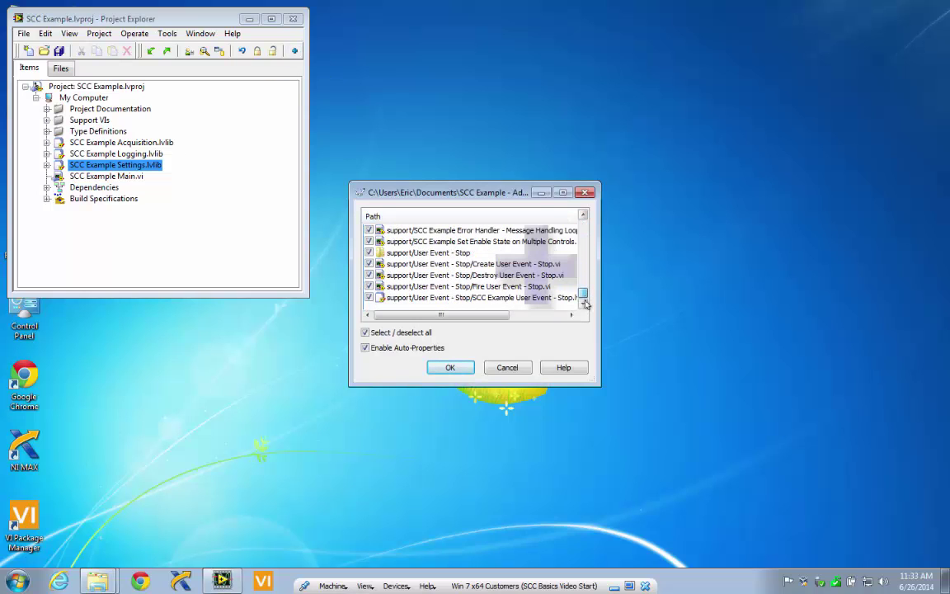
{"action": "left_click", "coordinate": [452, 367]}
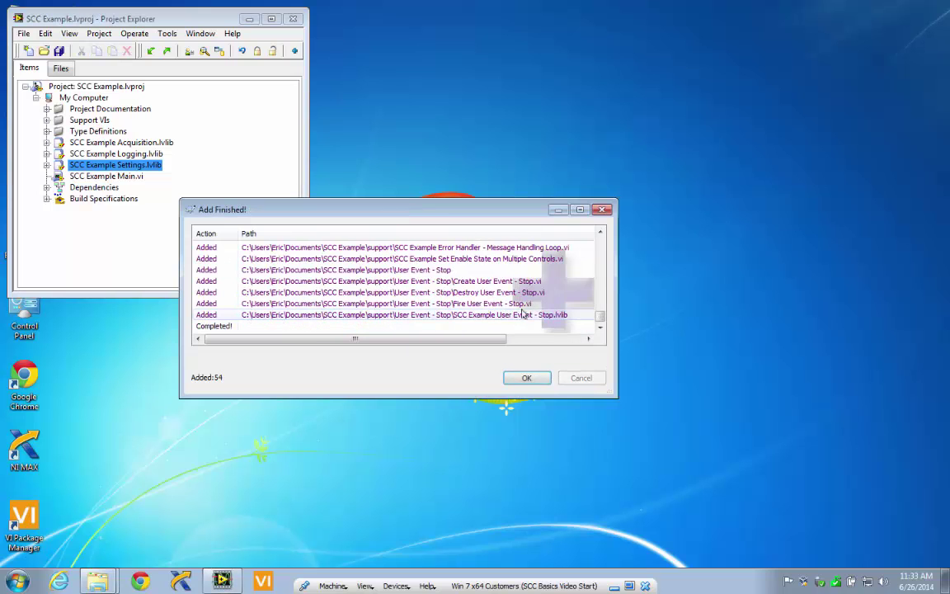
{"action": "left_click", "coordinate": [535, 378]}
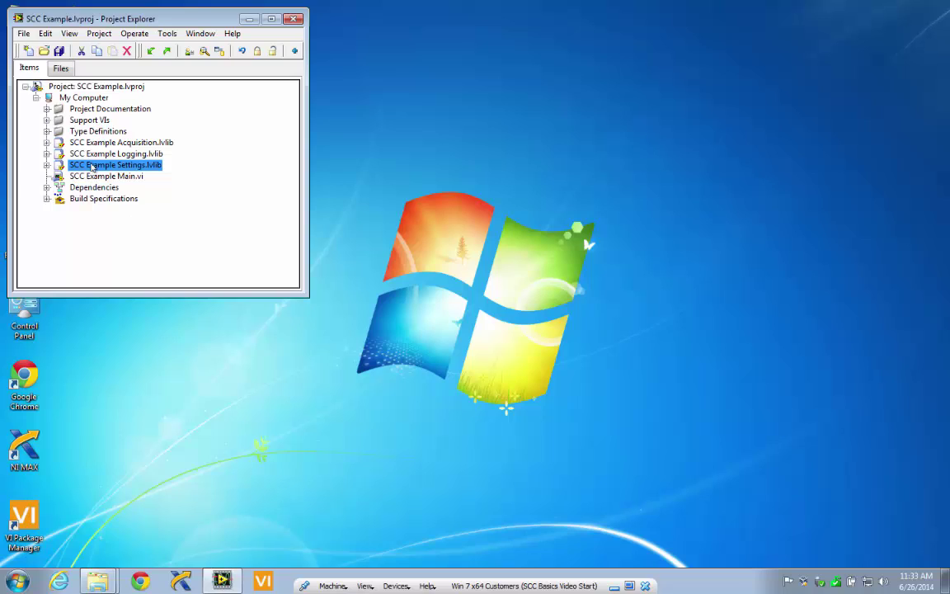
- Commit the entire SCC Example project folder to SVN with the message "code import", and update the project folder from the repository
{"action": "double_click", "coordinate": [92, 168]}
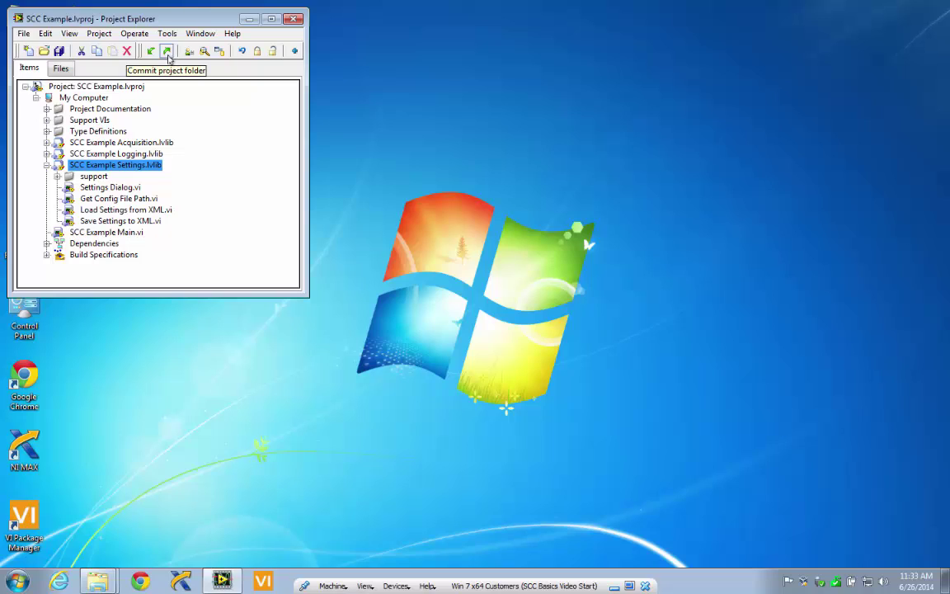
{"action": "right_click", "coordinate": [92, 220]}
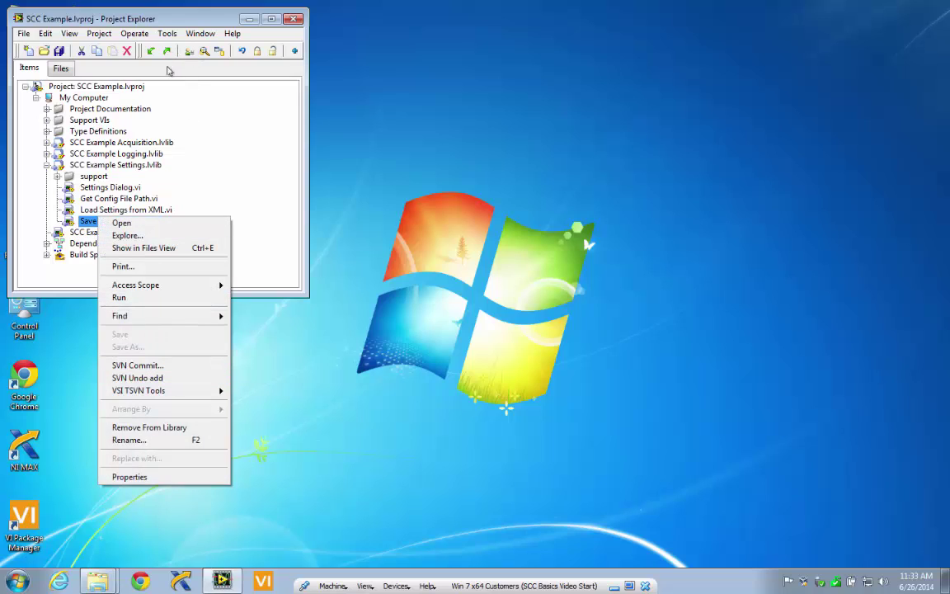
{"action": "left_click", "coordinate": [168, 66]}
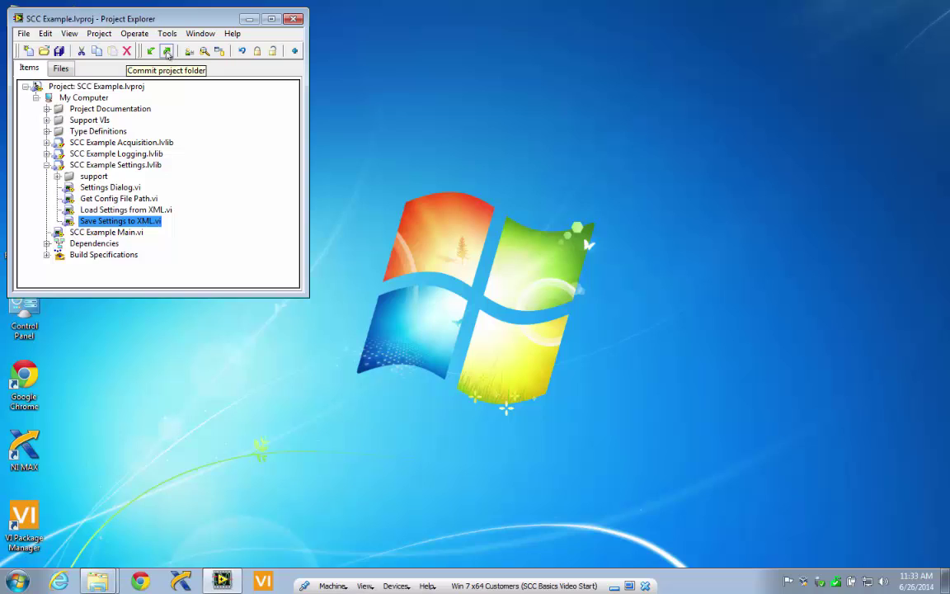
{"action": "left_click", "coordinate": [168, 51]}
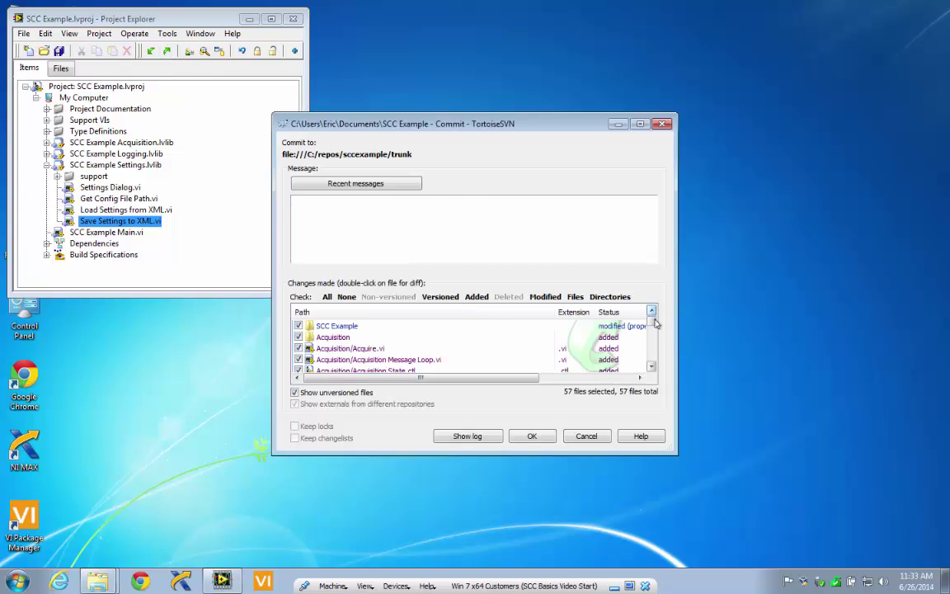
{"action": "left_click", "coordinate": [652, 337]}
{"action": "left_click_drag", "start_coordinate": [657, 338], "coordinate": [655, 312]}
{"action": "type", "text": "ort"}
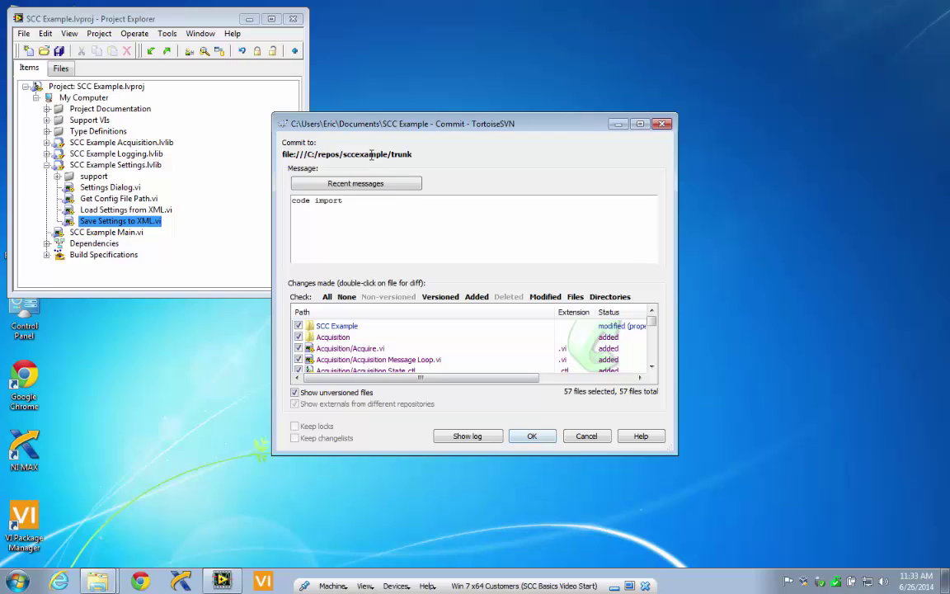
{"action": "left_click", "coordinate": [533, 436]}
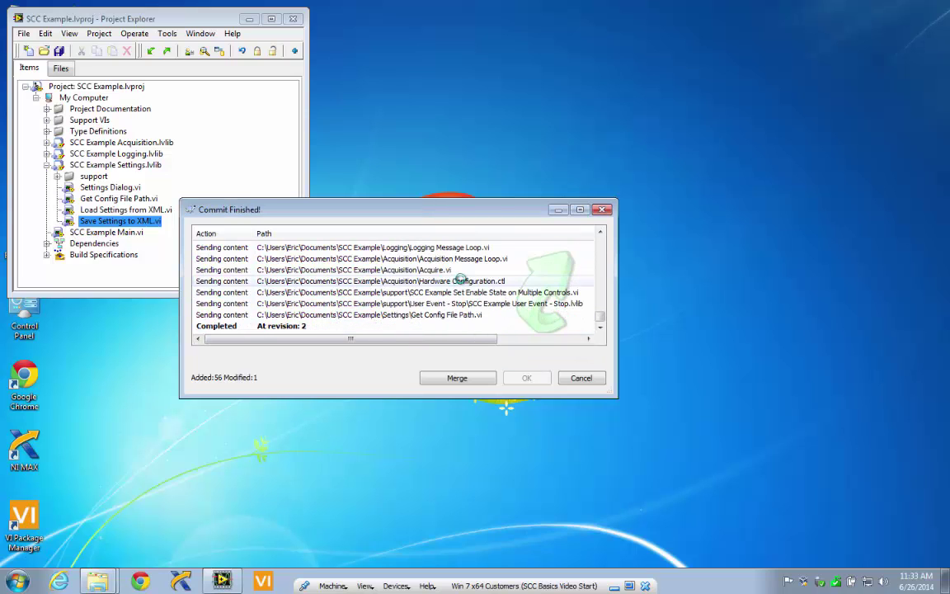
{"action": "left_click", "coordinate": [528, 379]}
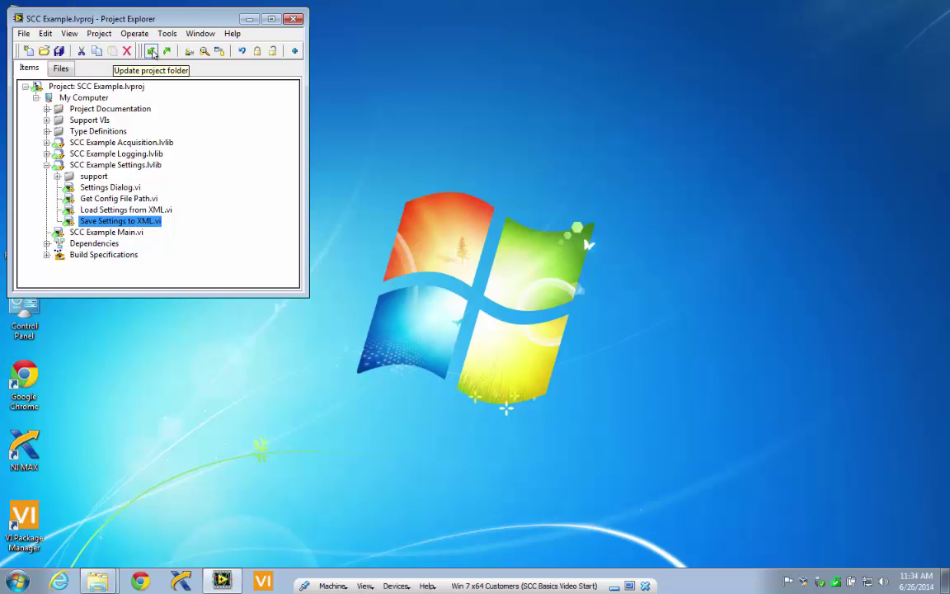
{"action": "left_click", "coordinate": [152, 52]}
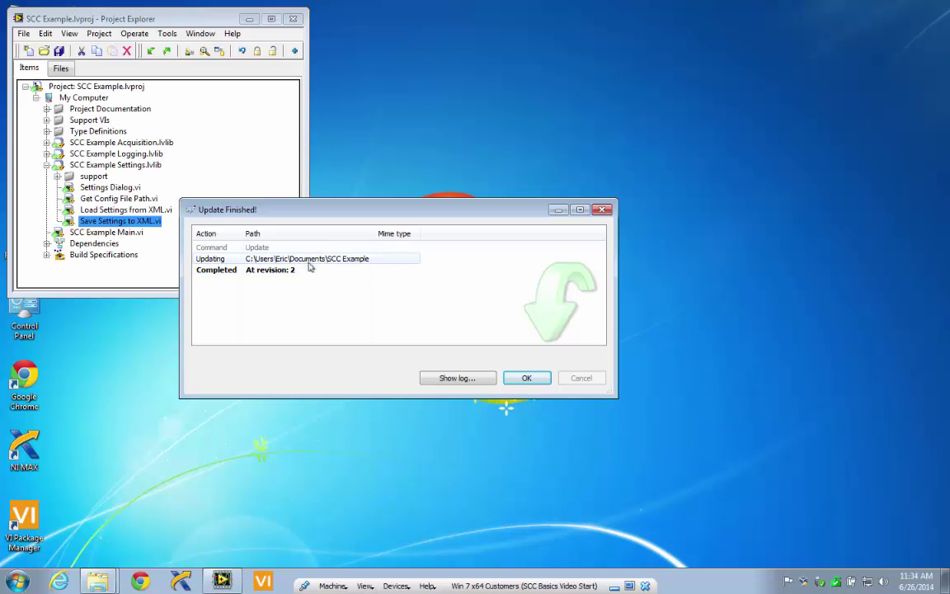
{"action": "left_click", "coordinate": [528, 379]}
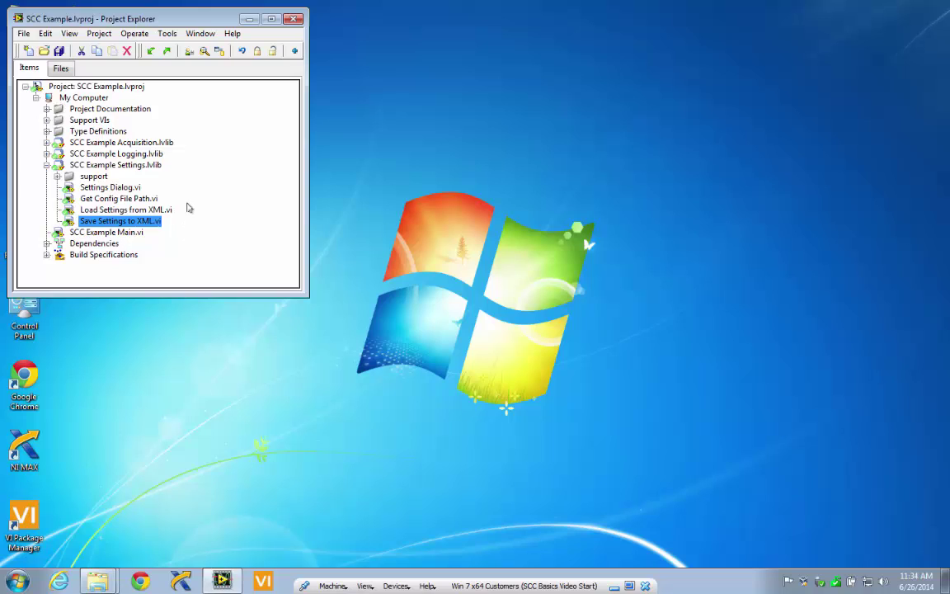
- Open SCC Example Main.vi and set the Sine plot's line color to red
{"action": "double_click", "coordinate": [119, 233]}
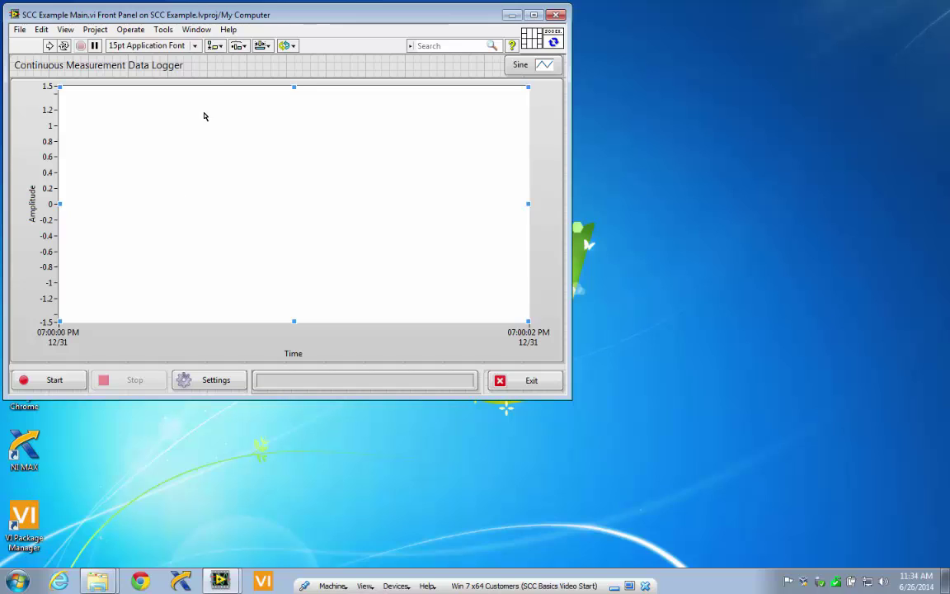
{"action": "left_click", "coordinate": [545, 66]}
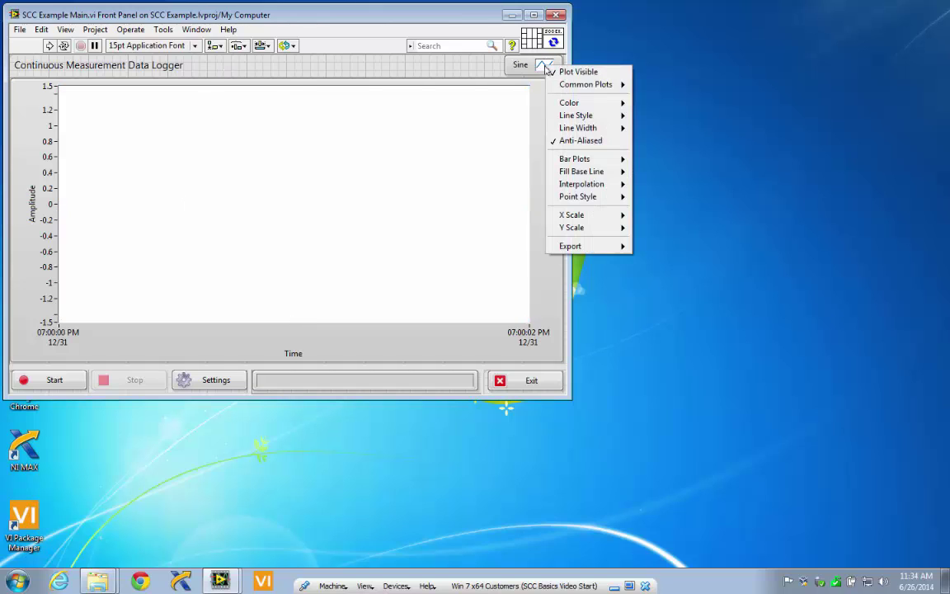
{"action": "mouse_move", "coordinate": [565, 102]}
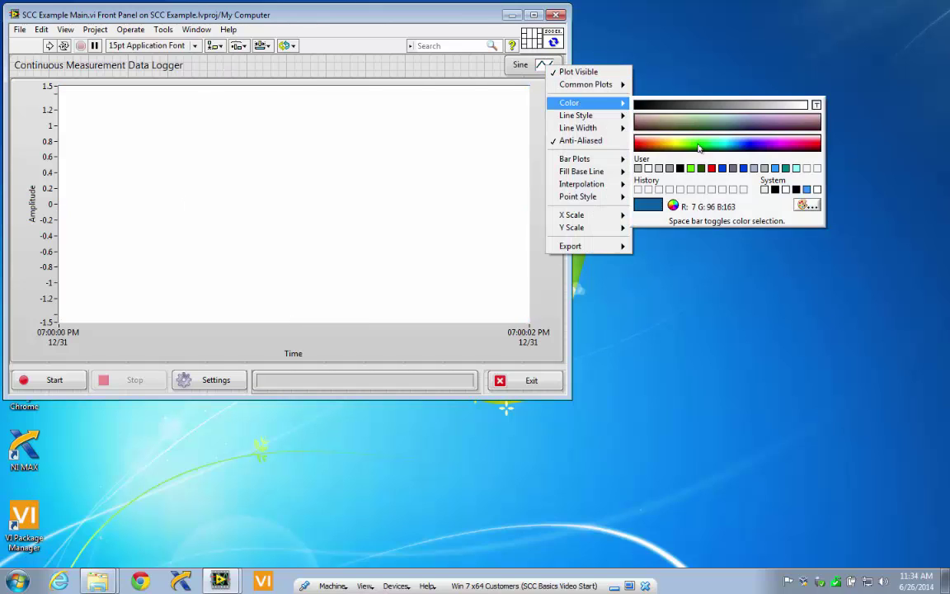
{"action": "left_click", "coordinate": [711, 168]}
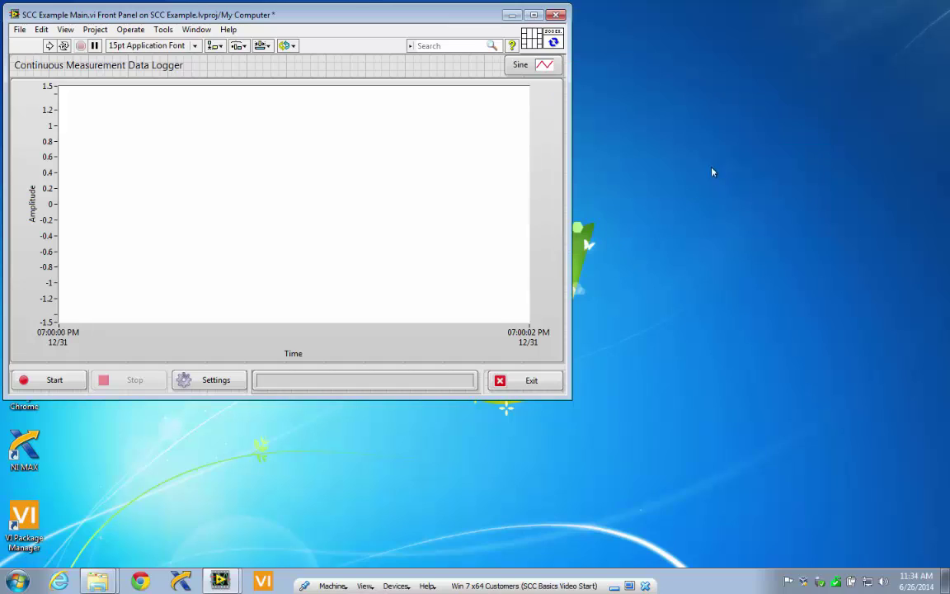
- Change the Exit button's text to Quit on the front panel and save the VI
{"action": "double_click", "coordinate": [532, 381]}
{"action": "type", "text": "Quit"}
{"action": "left_click", "coordinate": [360, 60]}
{"action": "key", "text": "ctrl+s"}
- Commit SCC Example Main.vi to SVN with the message "changed line color to red and changed exit to quit", and minimize its window
{"action": "key", "text": "ctrl+space"}
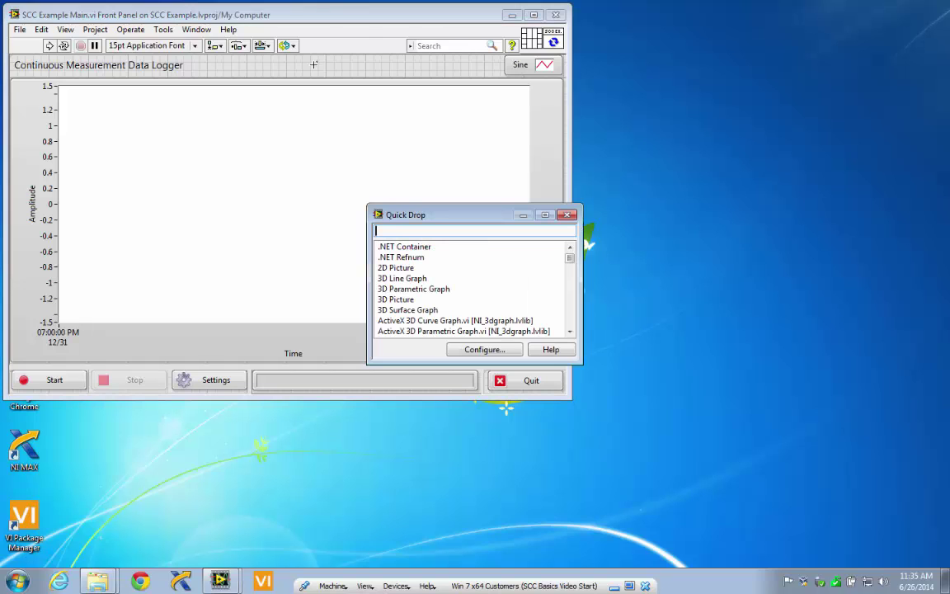
{"action": "key", "text": "ctrl+c"}
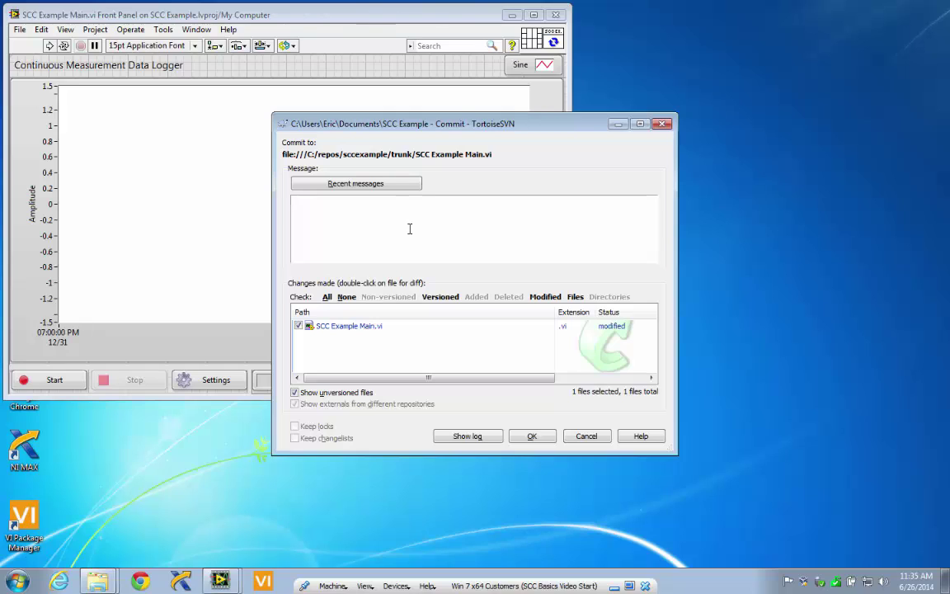
{"action": "type", "text": "changed line color to red and "}
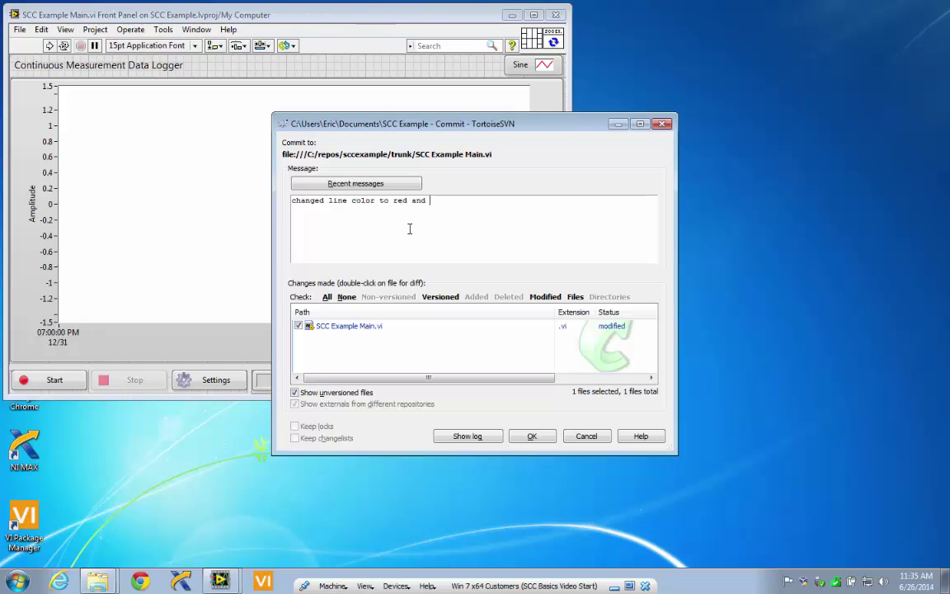
{"action": "type", "text": "charged exit to quit"}
{"action": "left_click", "coordinate": [533, 437]}
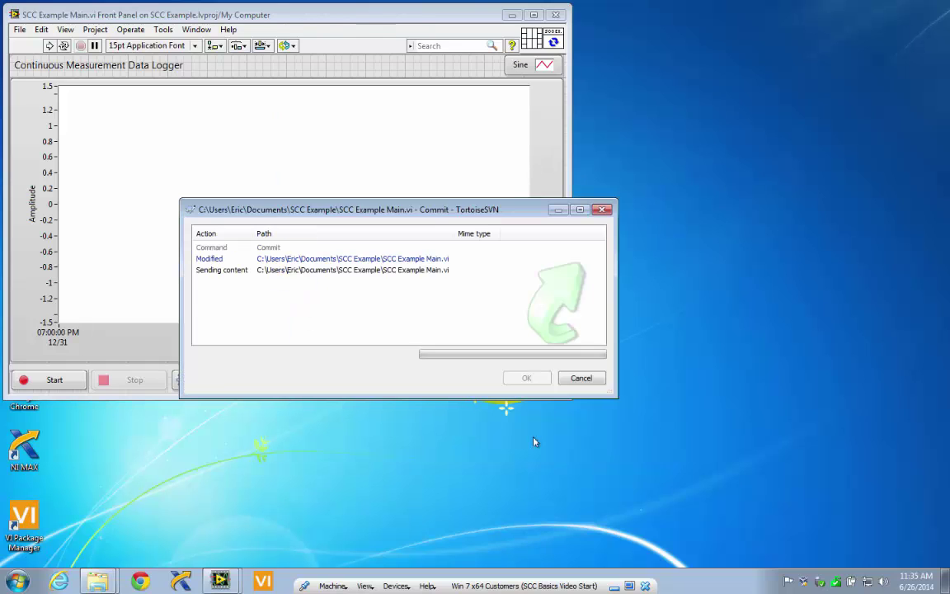
{"action": "left_click", "coordinate": [528, 379]}
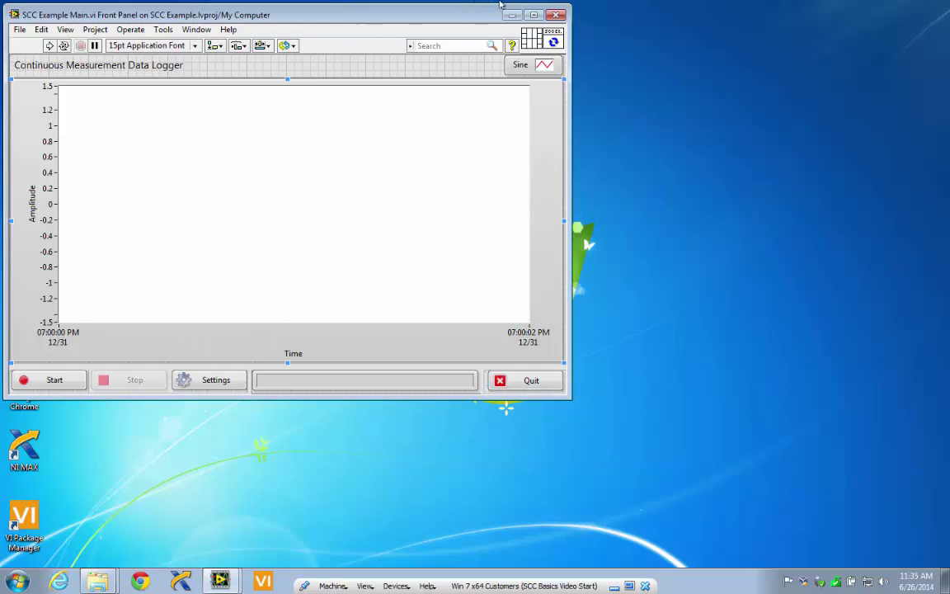
{"action": "left_click", "coordinate": [510, 14]}
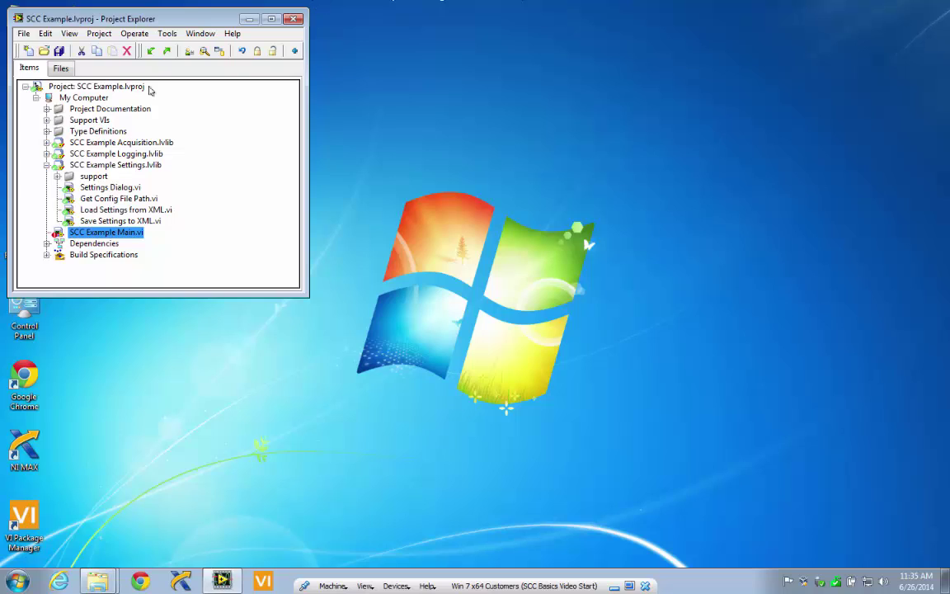
- Update the project from the SVN repository, and open the block diagram of Logging Message Loop.vi in SCC Example Logging.lvlib
{"action": "left_click", "coordinate": [152, 52]}
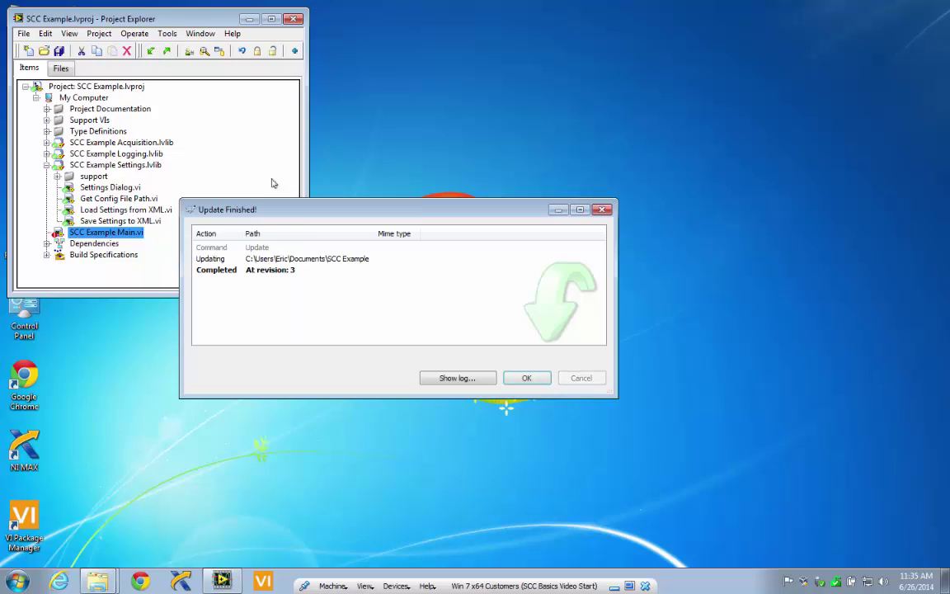
{"action": "left_click", "coordinate": [528, 379]}
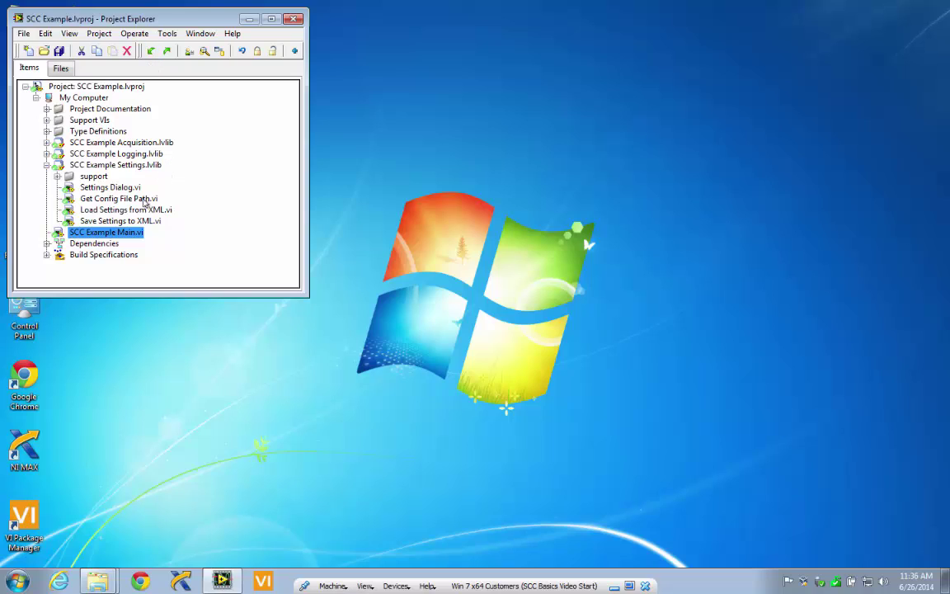
{"action": "double_click", "coordinate": [110, 165]}
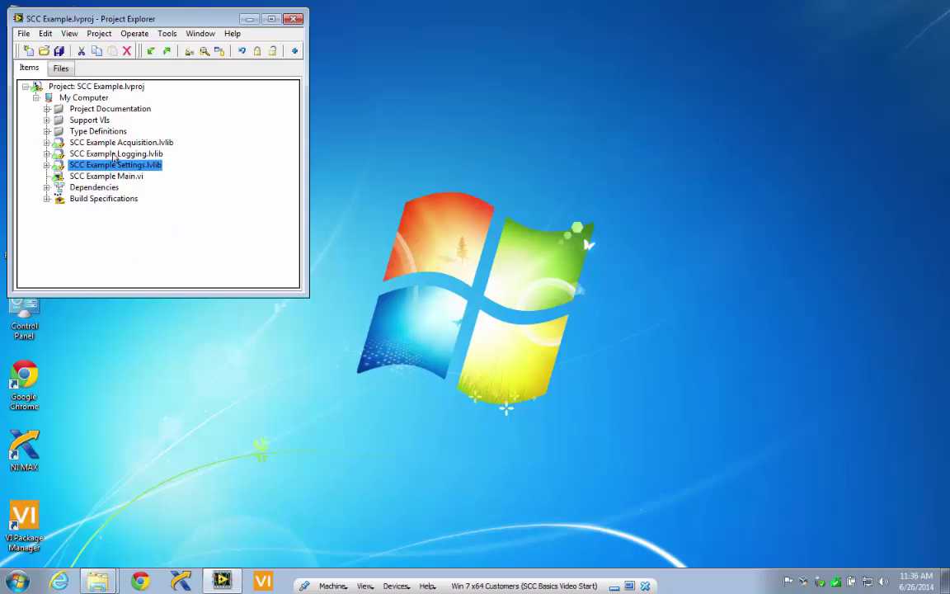
{"action": "double_click", "coordinate": [114, 155]}
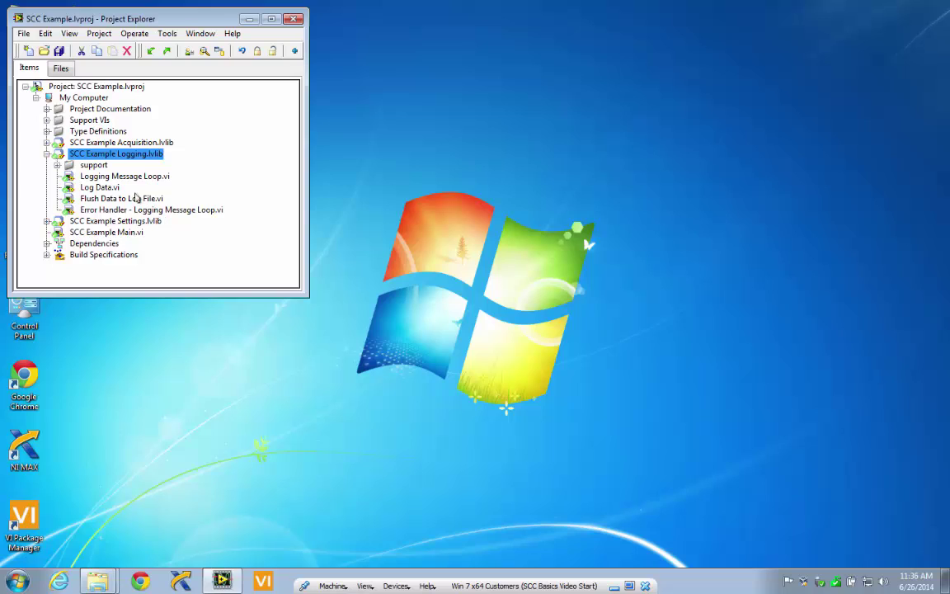
{"action": "double_click", "coordinate": [116, 175]}
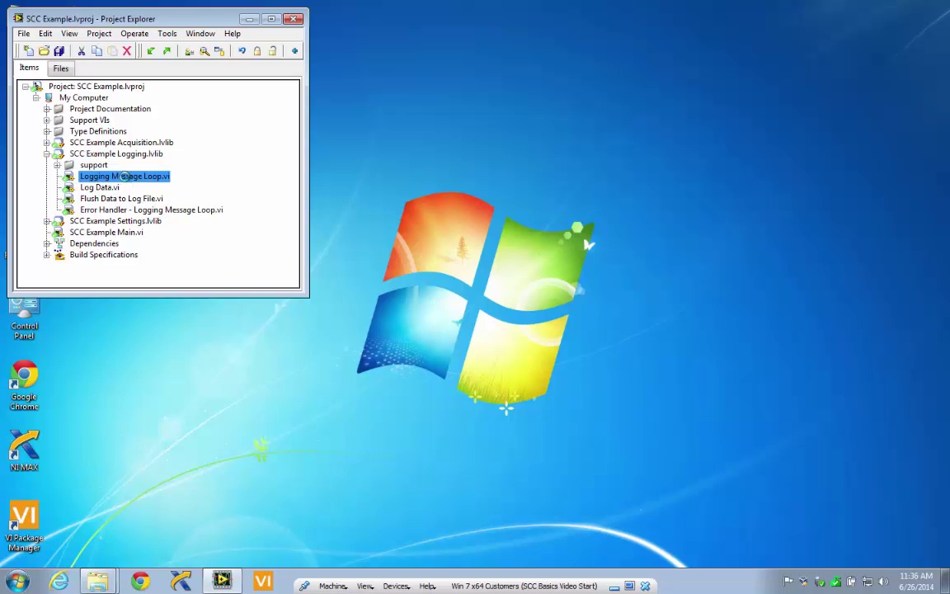
{"action": "key", "text": "ctrl+e"}
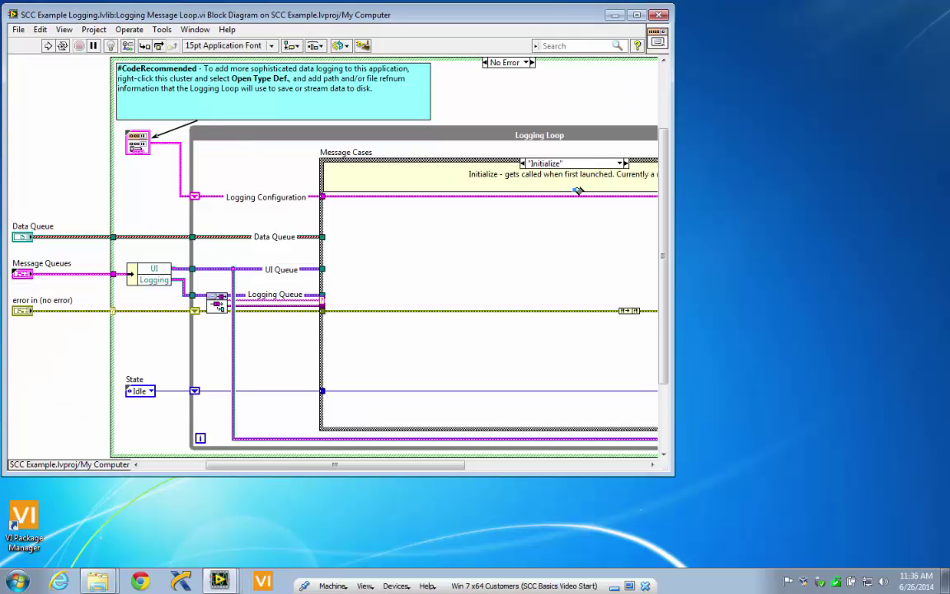
- In the "Start" message case, turn the nodes that build the timestamped log file path into a SubVI
{"action": "left_click", "coordinate": [622, 164]}
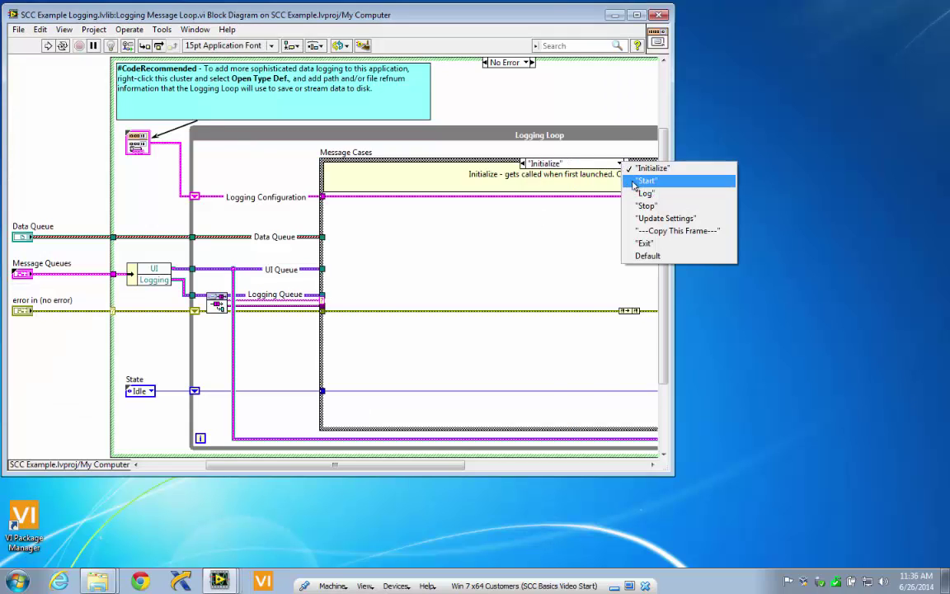
{"action": "left_click", "coordinate": [647, 180]}
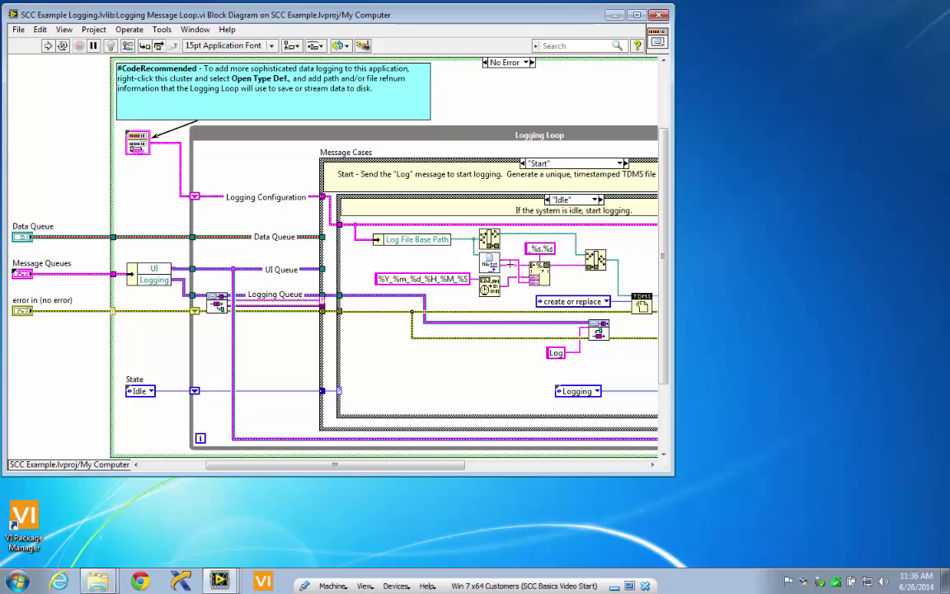
{"action": "left_click_drag", "start_coordinate": [460, 230], "coordinate": [606, 293]}
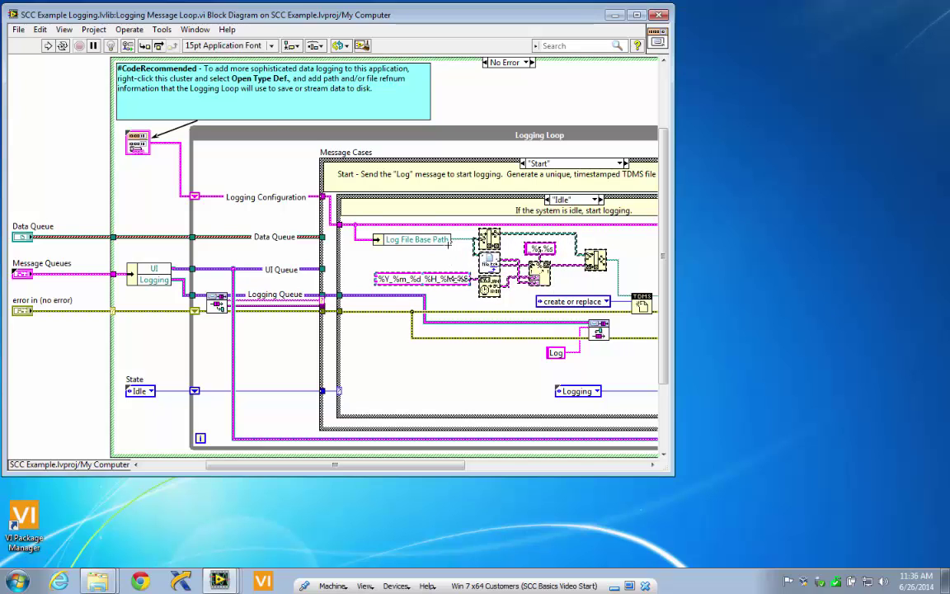
{"action": "left_click", "coordinate": [39, 30]}
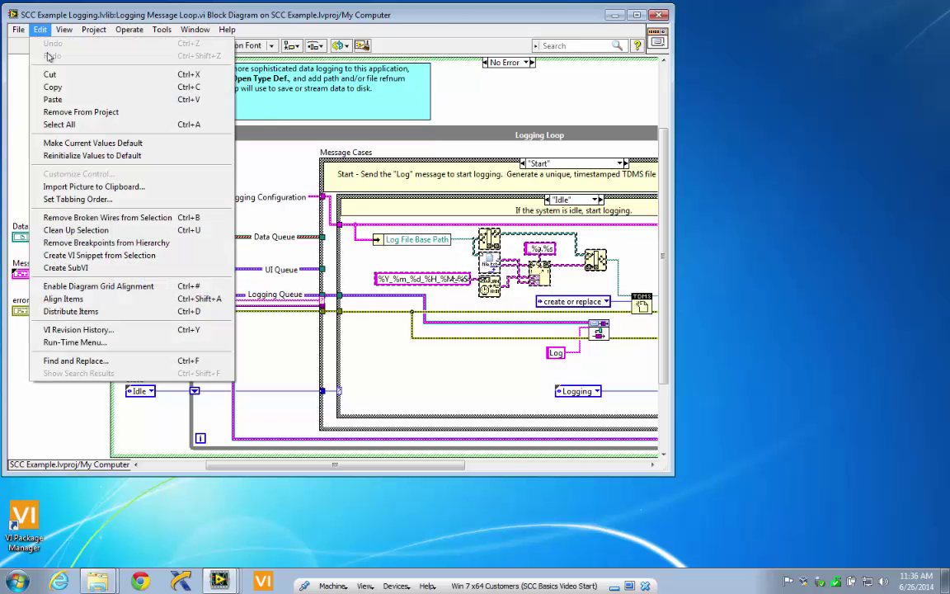
{"action": "left_click", "coordinate": [78, 272]}
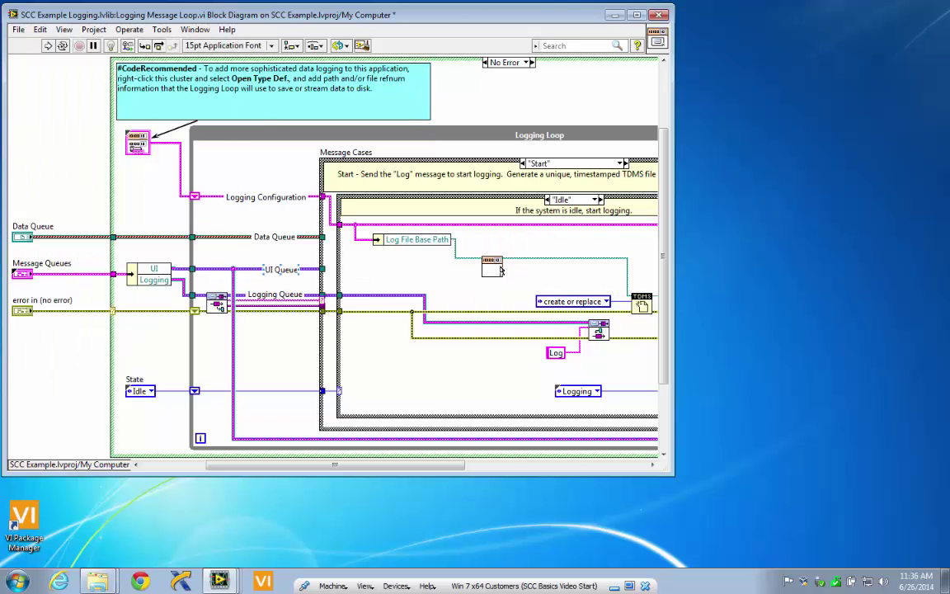
- Open the new SubVI, save it in the Logging folder as "Append Date-Time to File Name", and close it
{"action": "double_click", "coordinate": [493, 267]}
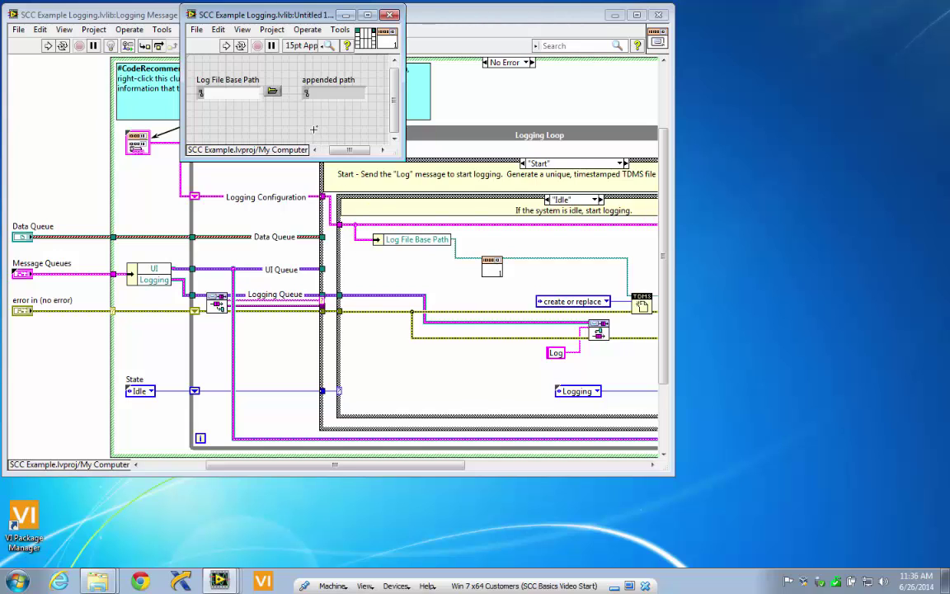
{"action": "key", "text": "ctrl+s"}
{"action": "type", "text": "A"}
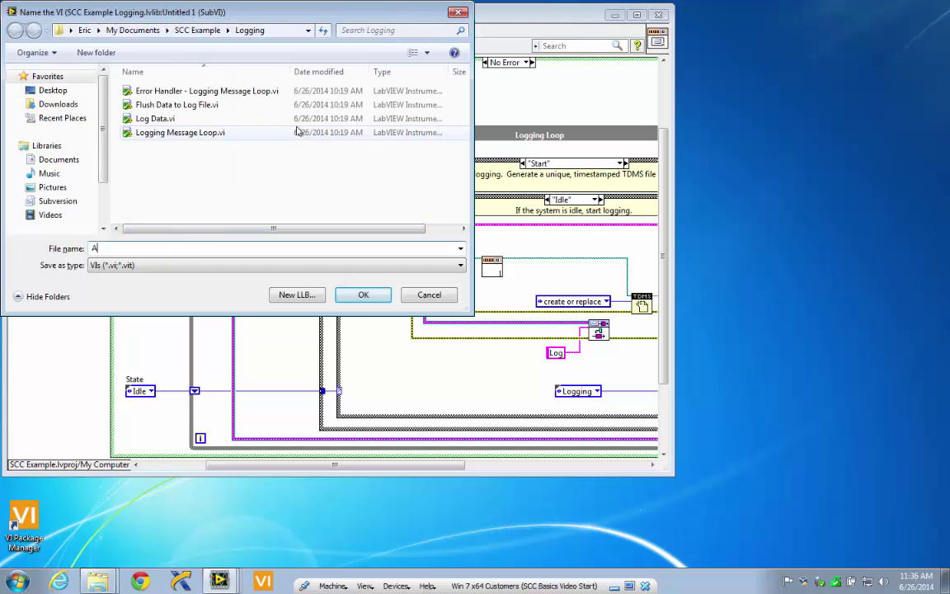
{"action": "type", "text": "ppend Date-Time to File Name"}
{"action": "key", "text": "Return"}
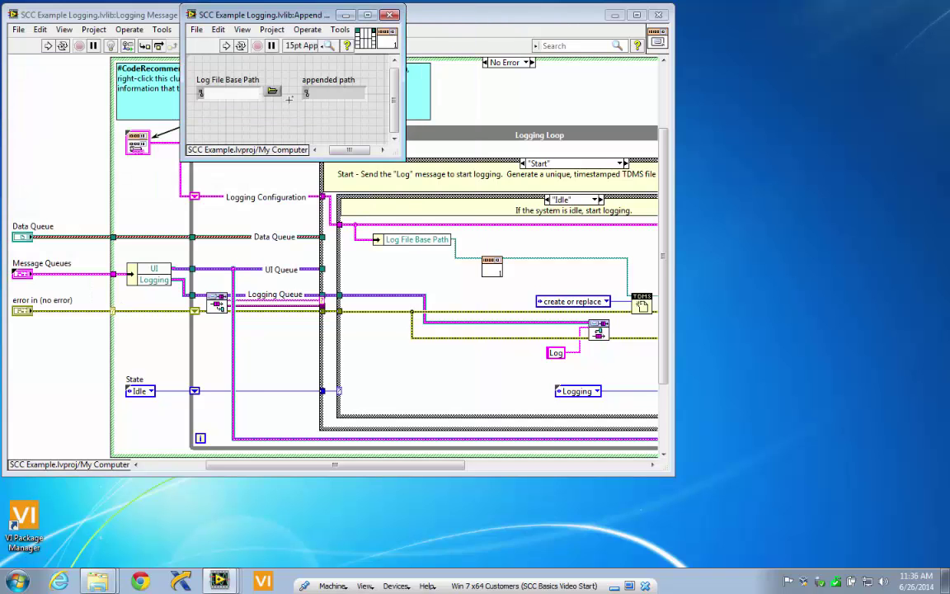
{"action": "key", "text": "ctrl+w"}
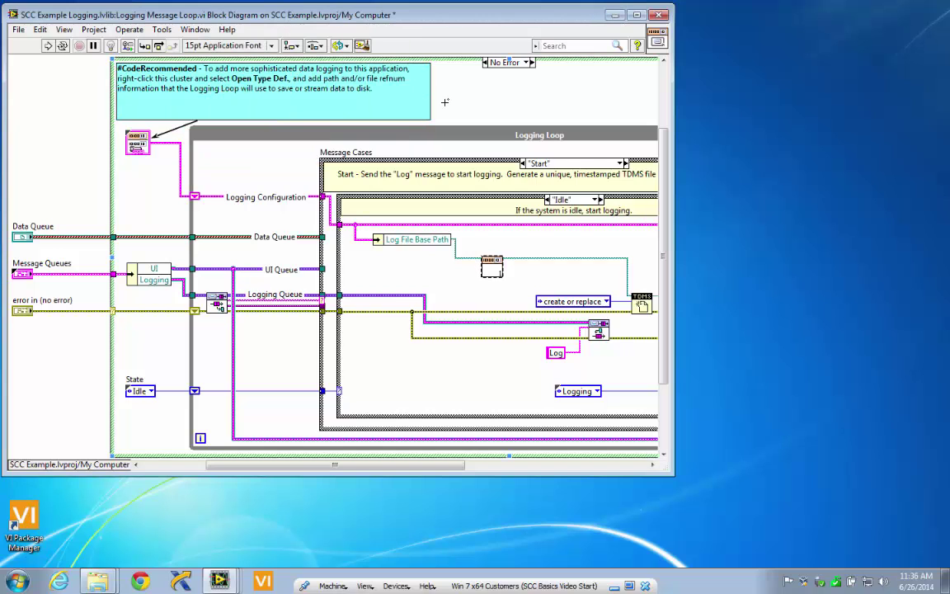
- Save and close Logging Message Loop.vi, and save all files of the SCC Example project
{"action": "key", "text": "ctrl+s"}
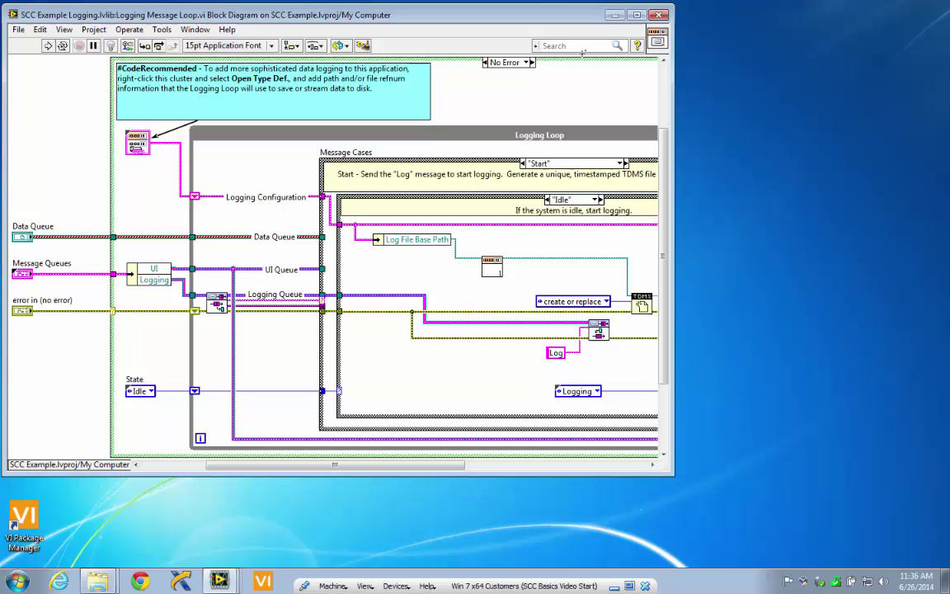
{"action": "left_click", "coordinate": [659, 16]}
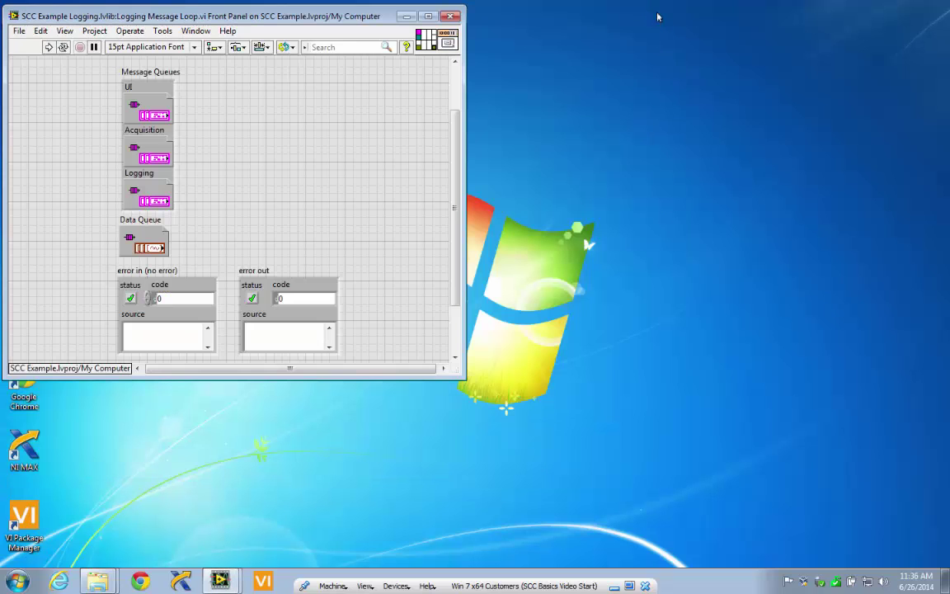
{"action": "left_click", "coordinate": [451, 16]}
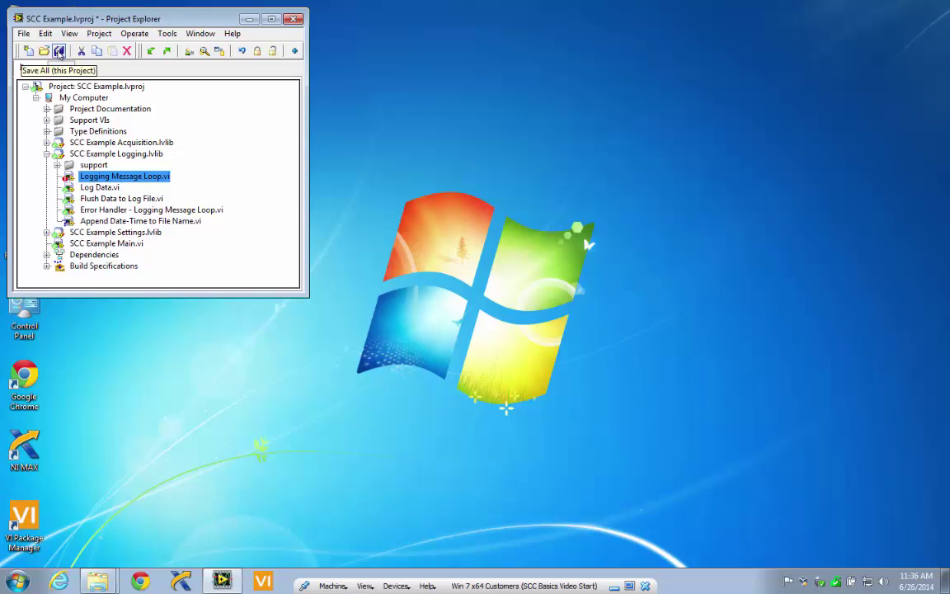
{"action": "left_click", "coordinate": [58, 52]}
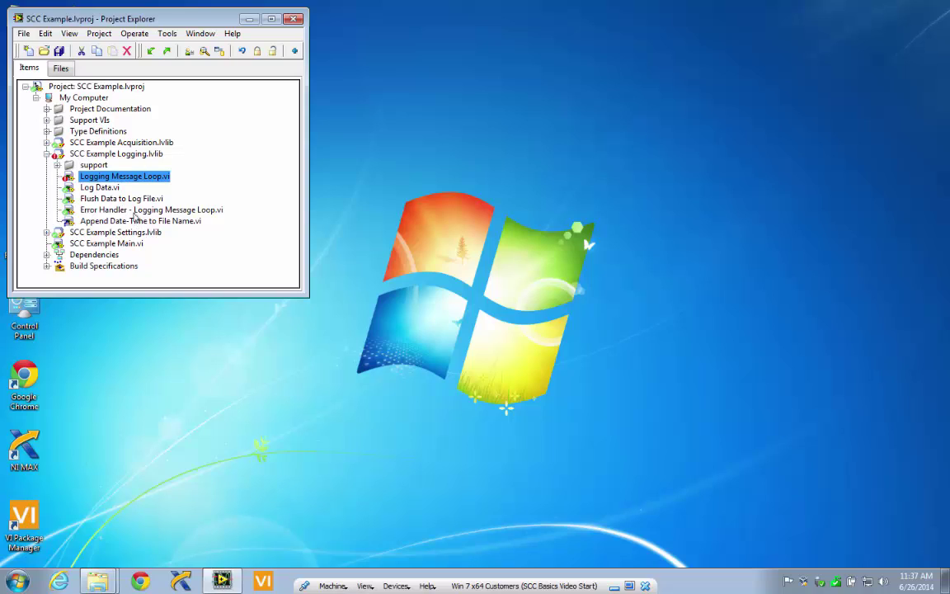
- Undo the SVN add of Append Date-Time to File Name.vi in the Logging library
{"action": "left_click", "coordinate": [138, 157]}
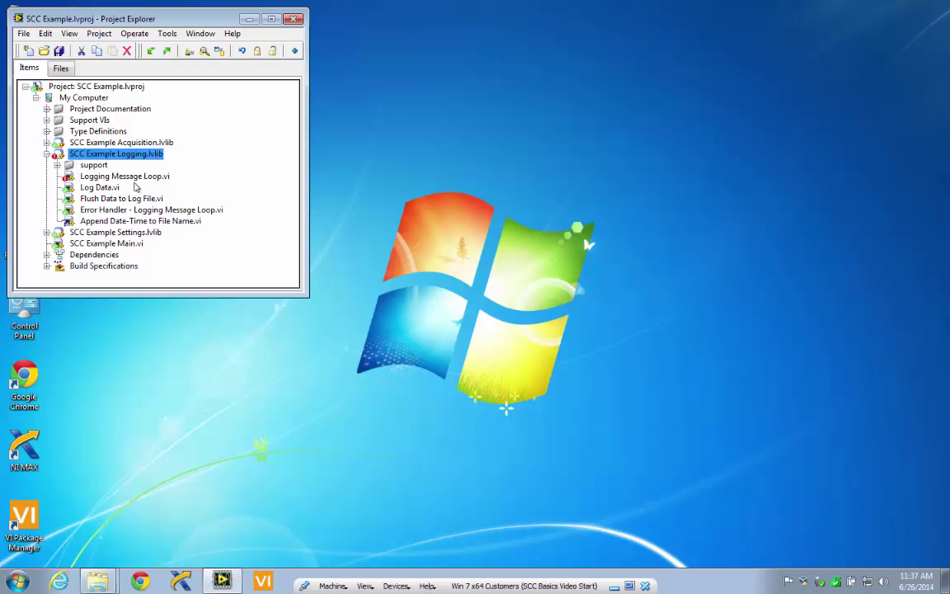
{"action": "left_click", "coordinate": [124, 175]}
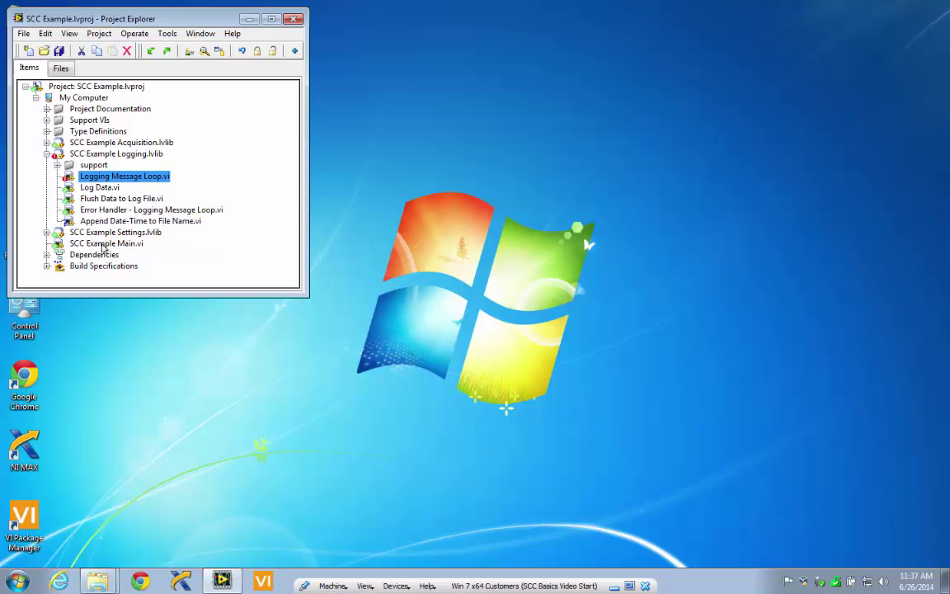
{"action": "left_click", "coordinate": [114, 221]}
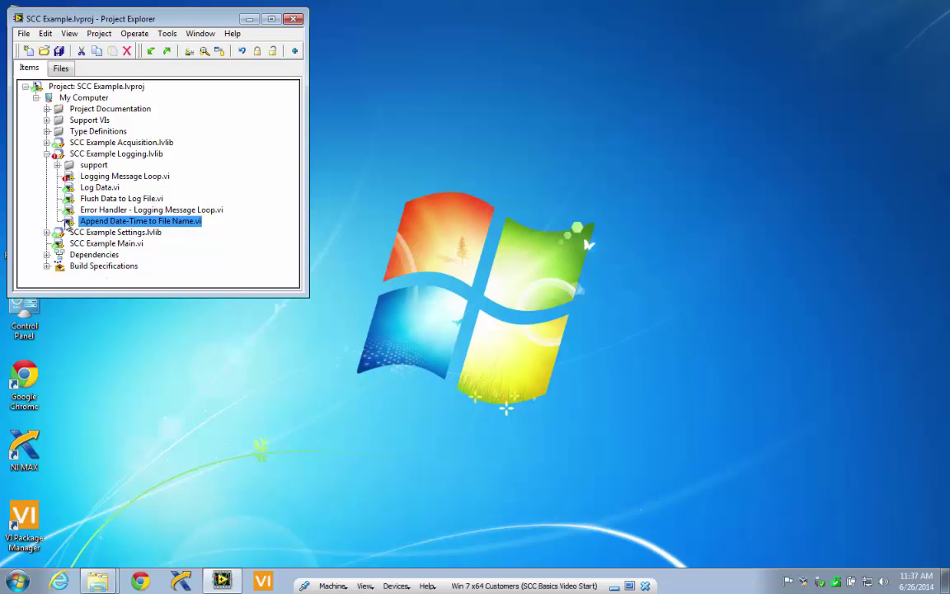
{"action": "right_click", "coordinate": [126, 226]}
{"action": "key", "text": "Escape"}
{"action": "right_click", "coordinate": [108, 222]}
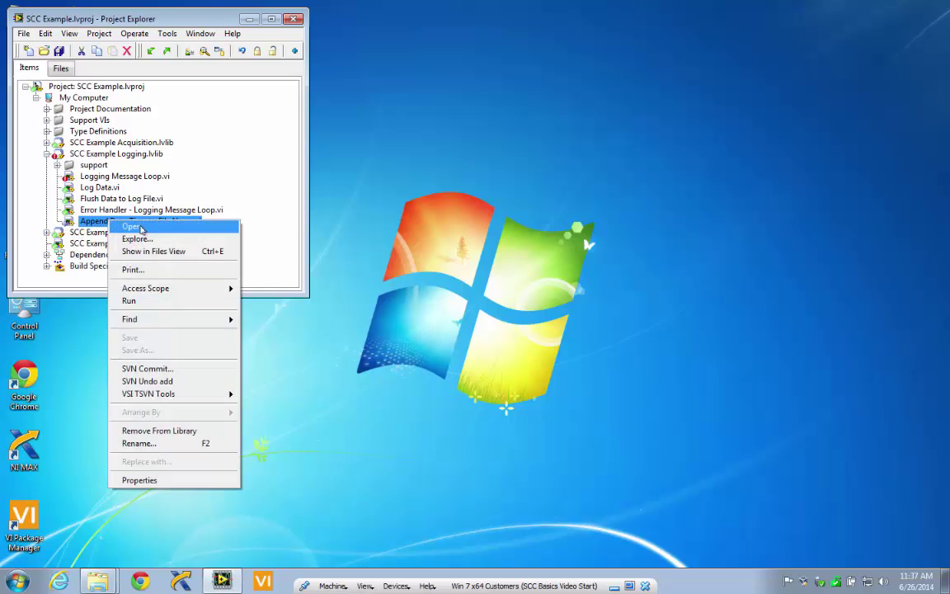
{"action": "left_click", "coordinate": [160, 380]}
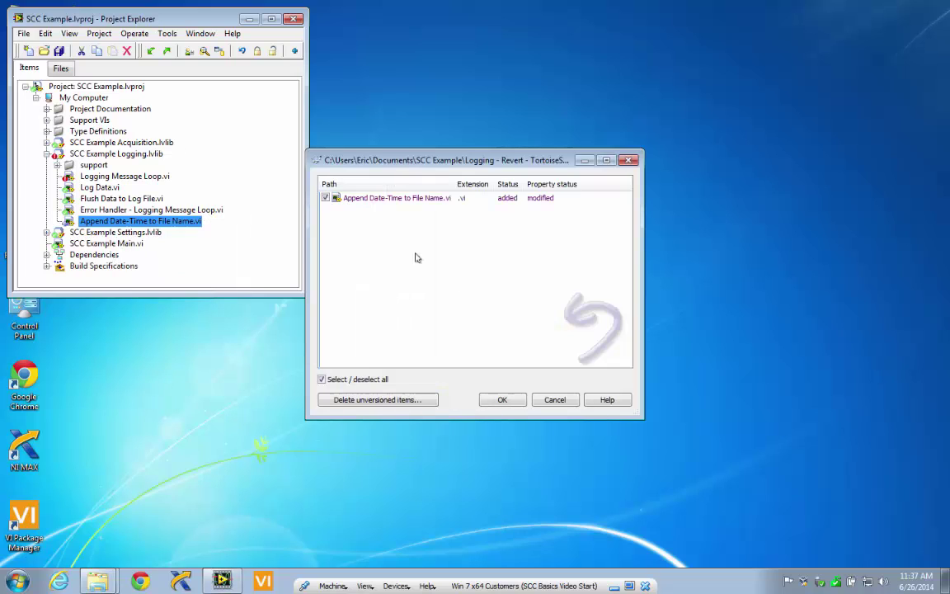
{"action": "left_click", "coordinate": [503, 399]}
{"action": "key", "text": "Return"}
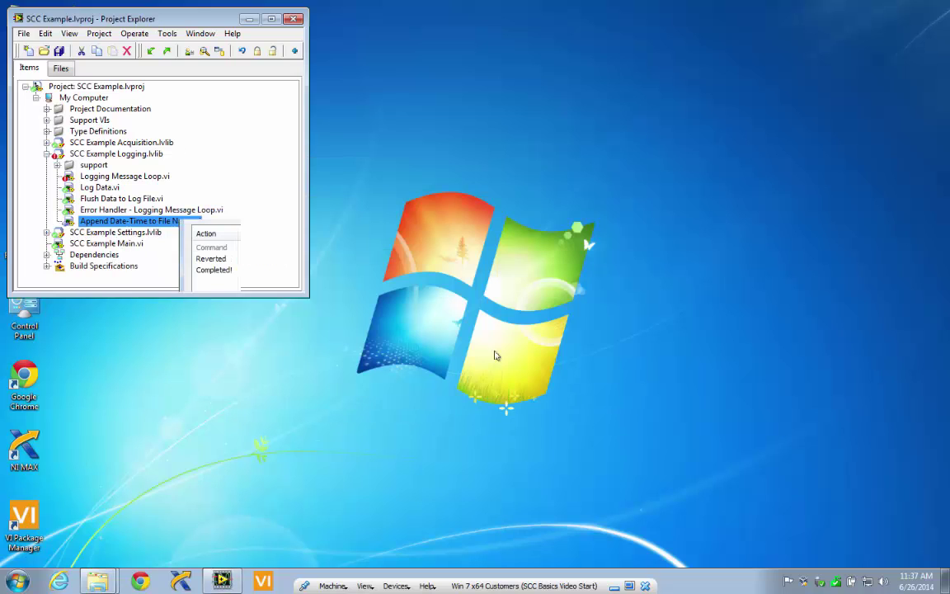
- Start an SVN commit of the project and include the non-versioned Append Date-Time to File Name.vi with the modified files
{"action": "left_click", "coordinate": [167, 51]}
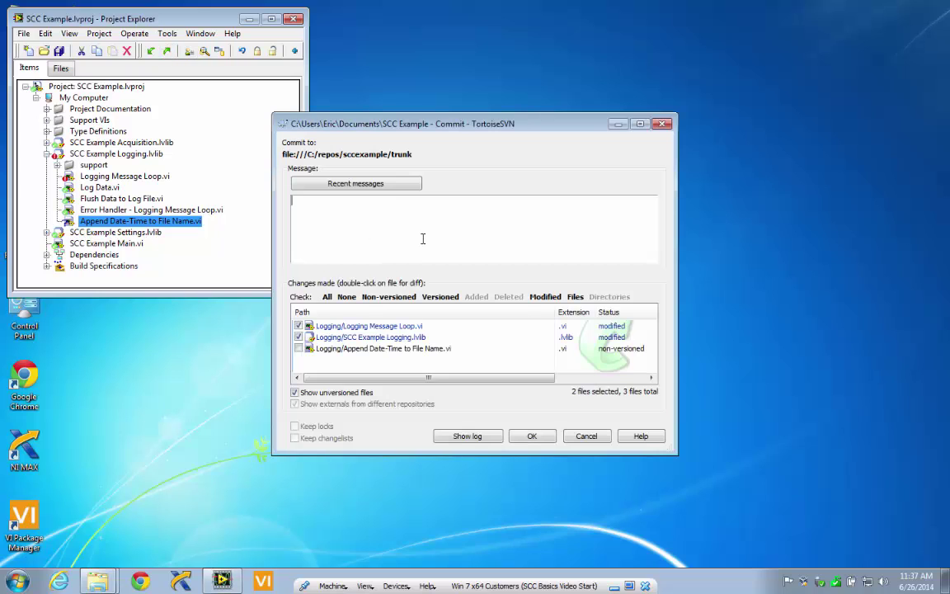
{"action": "right_click", "coordinate": [387, 348]}
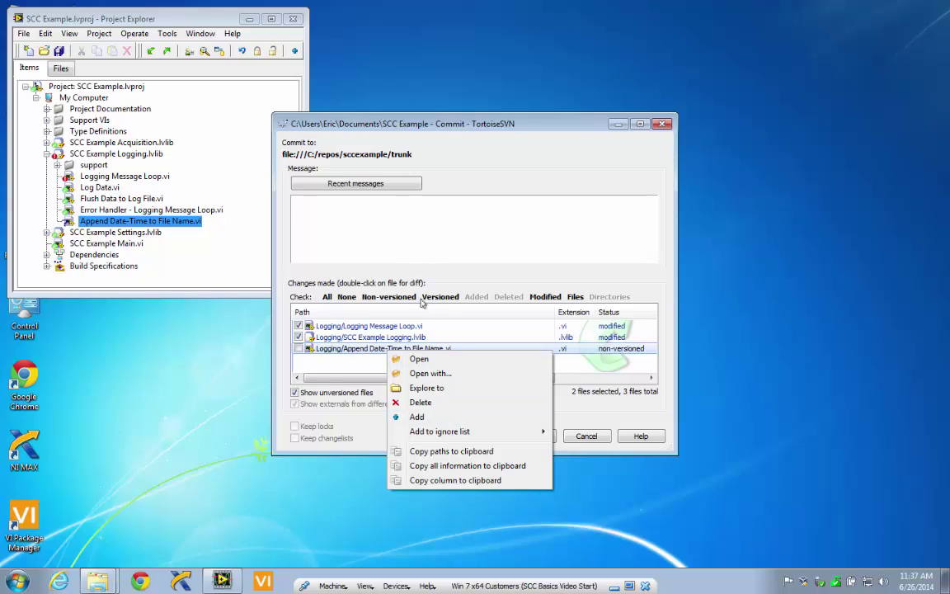
{"action": "left_click", "coordinate": [290, 335]}
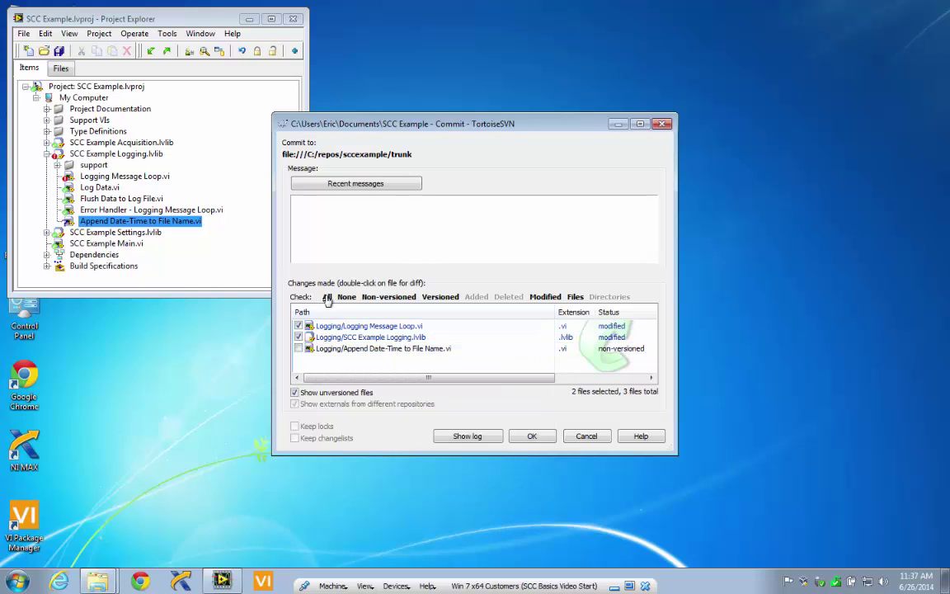
{"action": "left_click", "coordinate": [299, 348]}
- Enter the log message "created Append Date-Time to File Name.vi" and complete the commit
{"action": "left_click", "coordinate": [360, 214]}
{"action": "type", "text": "created app"}
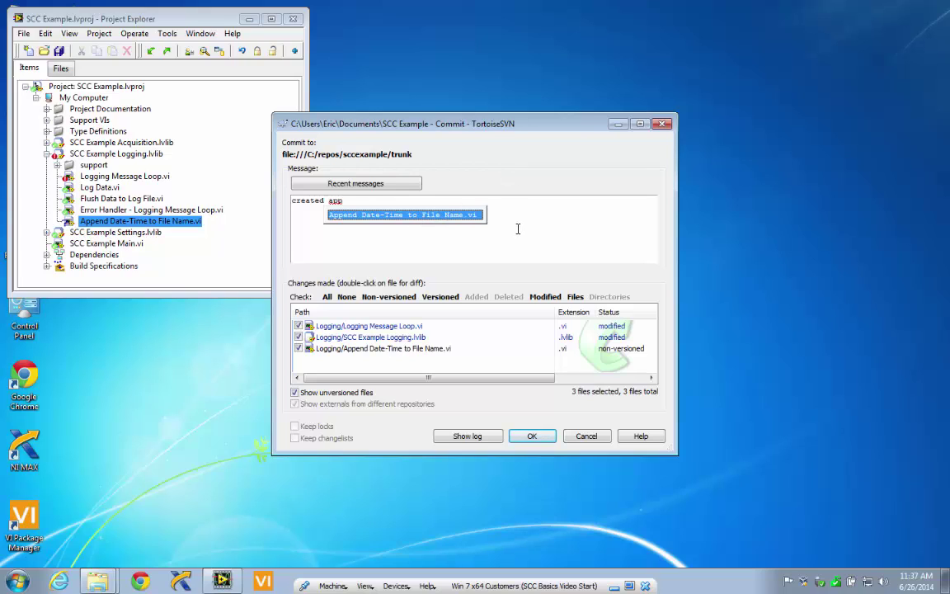
{"action": "key", "text": "Return"}
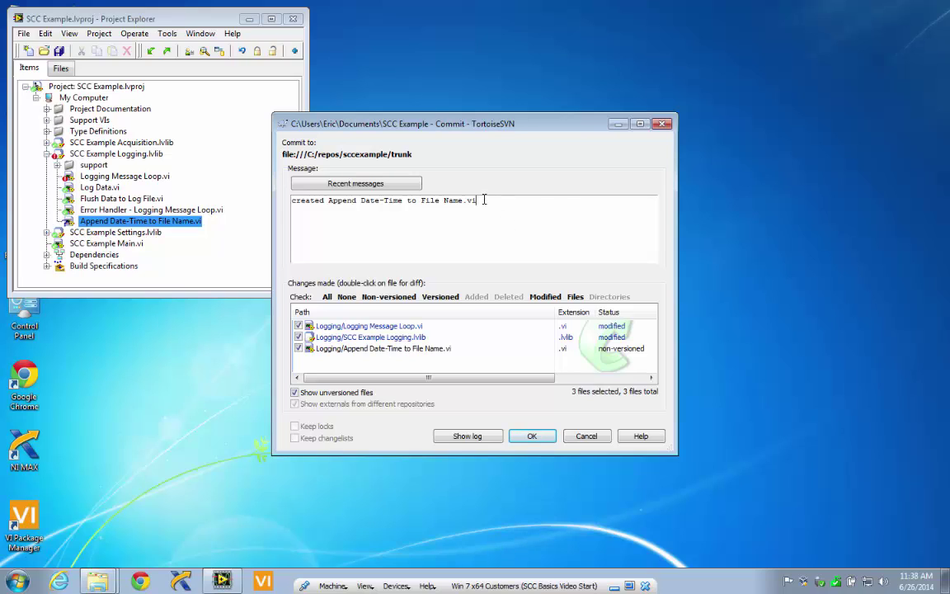
{"action": "left_click_drag", "start_coordinate": [485, 200], "coordinate": [290, 201]}
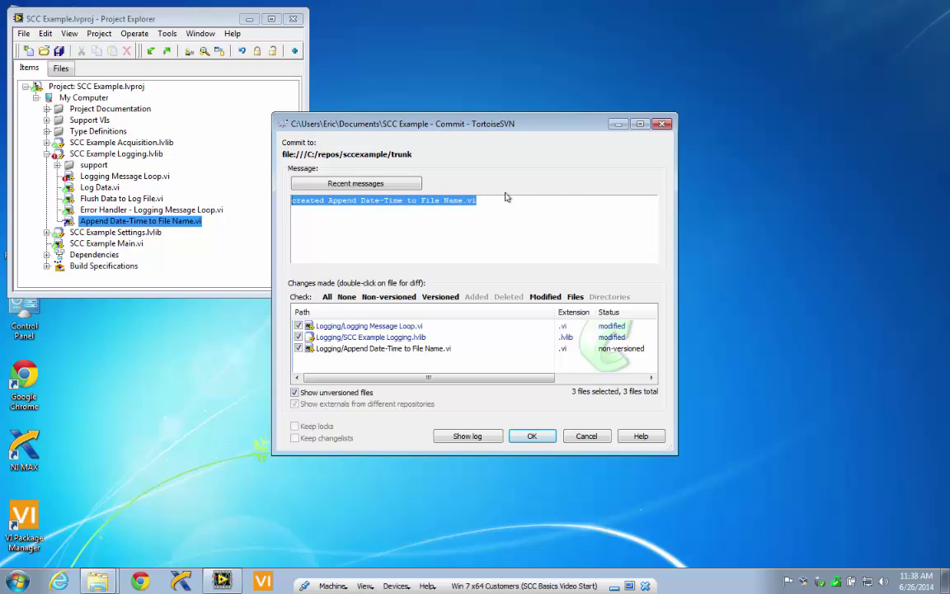
{"action": "left_click", "coordinate": [476, 202]}
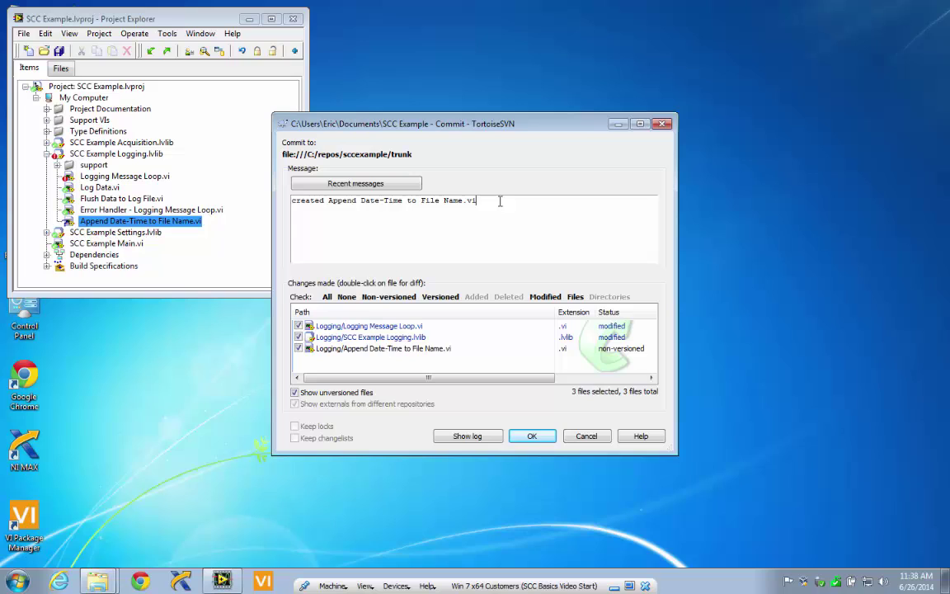
{"action": "left_click", "coordinate": [535, 436]}
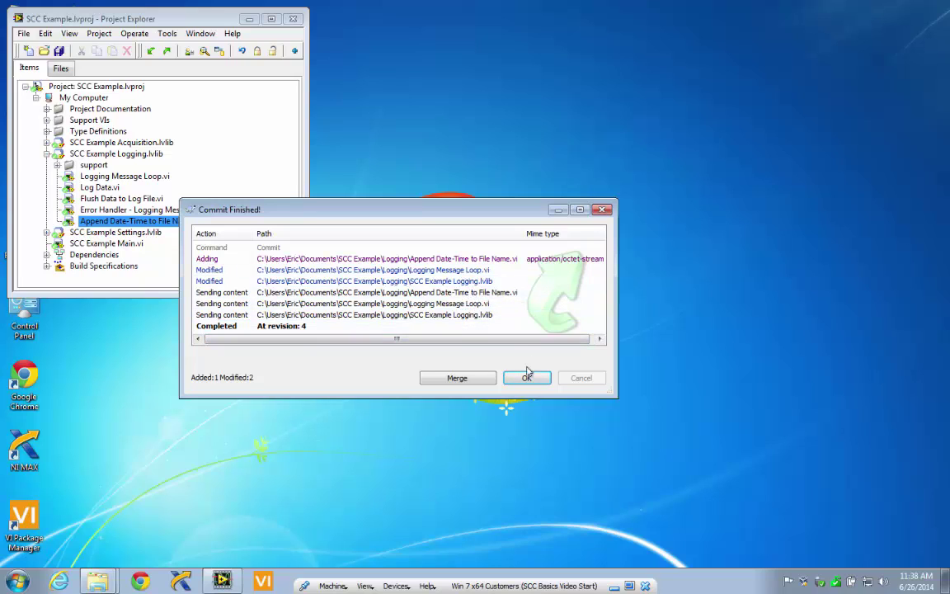
{"action": "left_click", "coordinate": [527, 377]}
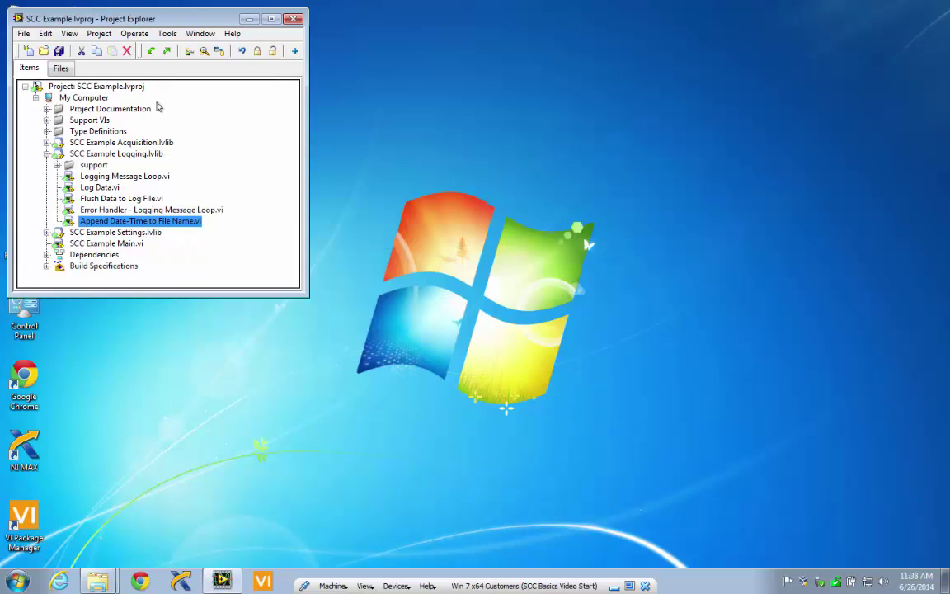